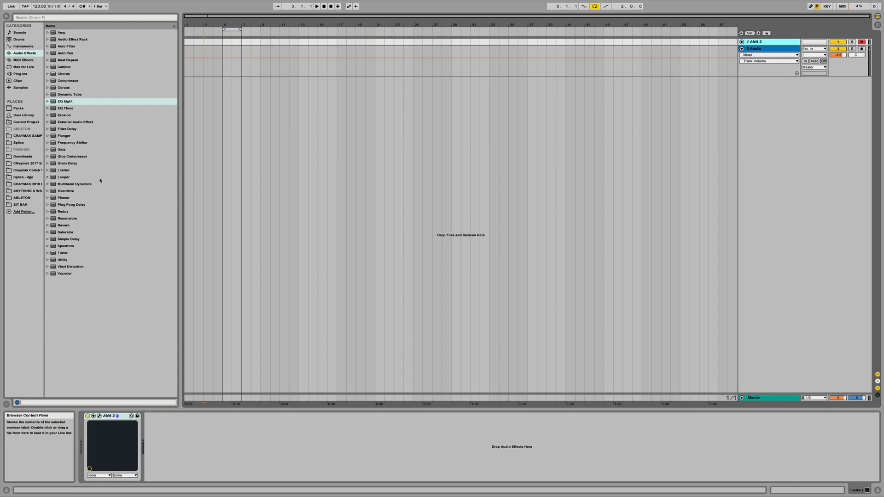
Place "BIT BAK clean 1st drop.wav" at the start of the audio track and set the project tempo to 150 BPM.
left_click(20, 204)
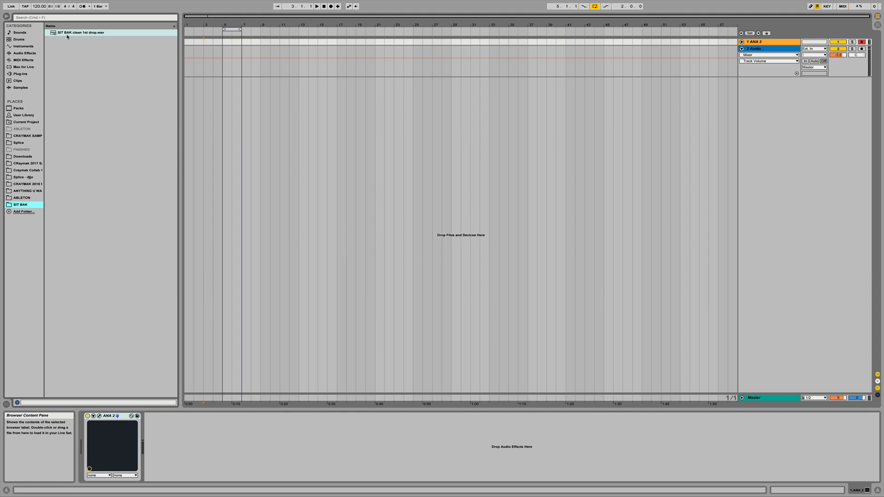
left_click_drag(66, 34, 187, 82)
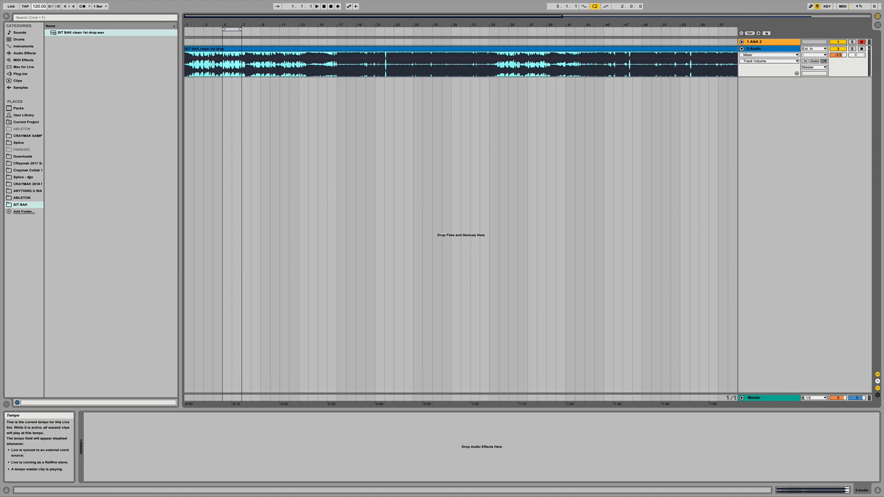
left_click(37, 7)
type("1")
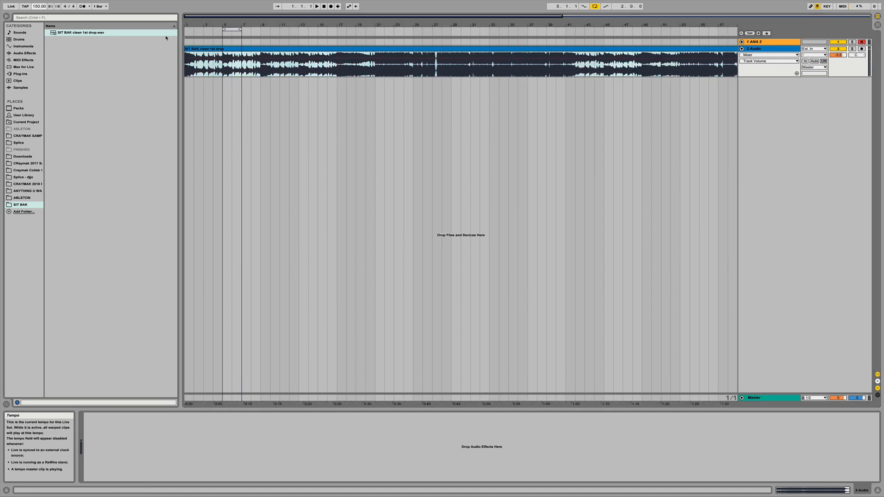
Turn on Warp for the imported audio clip and set its warp mode to Complex.
double_click(278, 48)
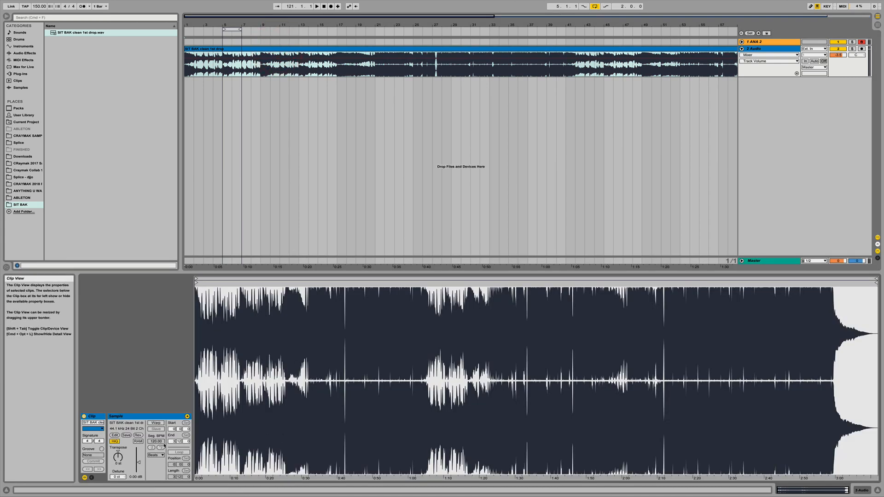
left_click(159, 423)
left_click(157, 455)
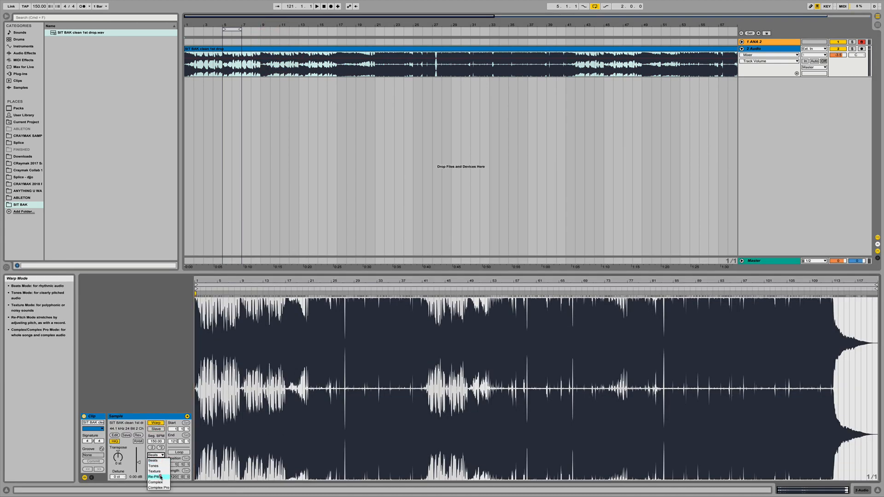
left_click(158, 483)
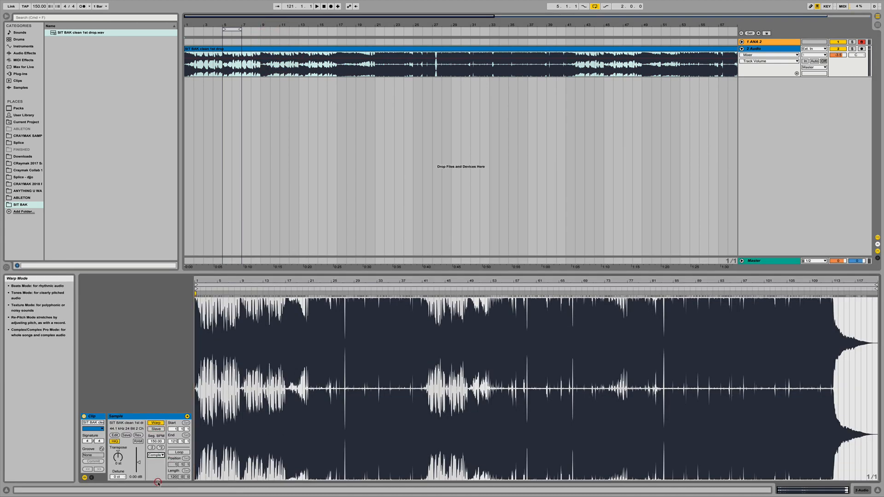
Split the audio clip at bar 17 and delete the portion before it.
left_click(338, 72)
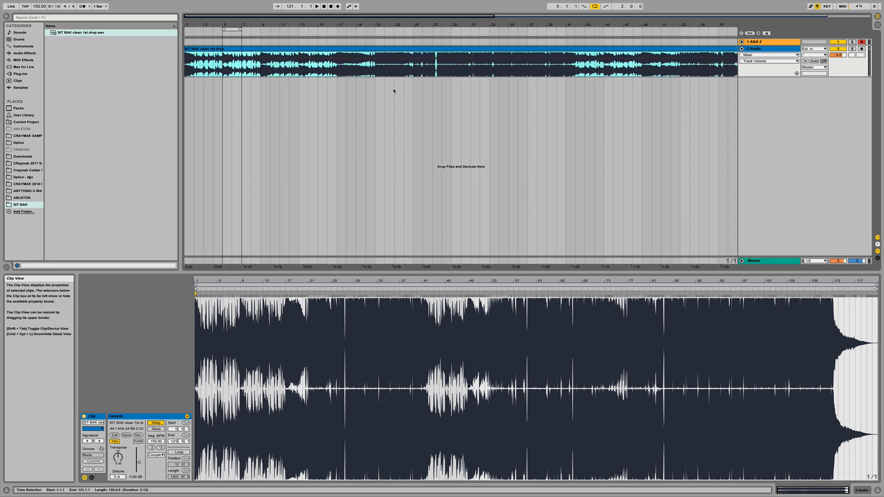
left_click(337, 71)
key("super+e")
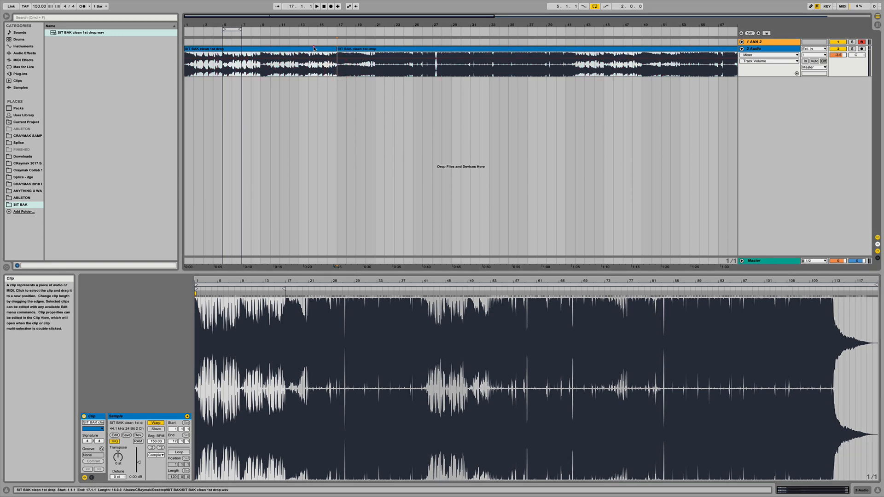
left_click(314, 47)
key("Delete")
Play the clip from bar 17, split it at bar 25 and delete everything after the split.
left_click(414, 69)
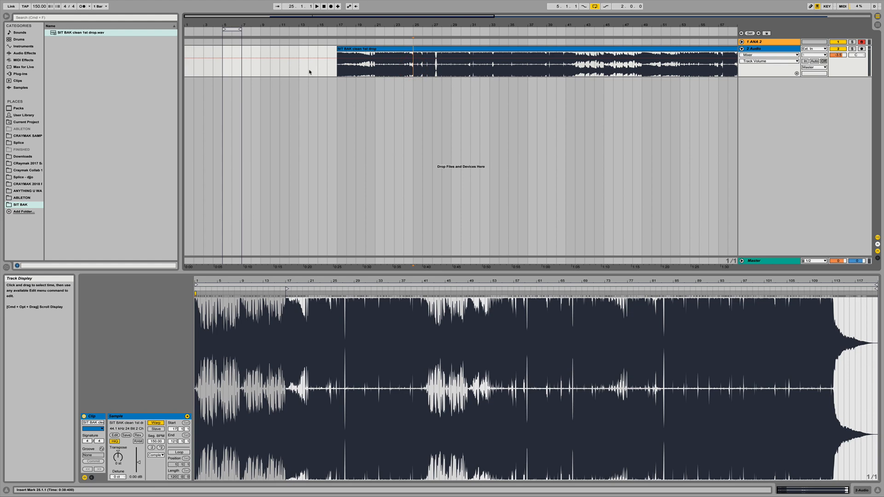
left_click(337, 69)
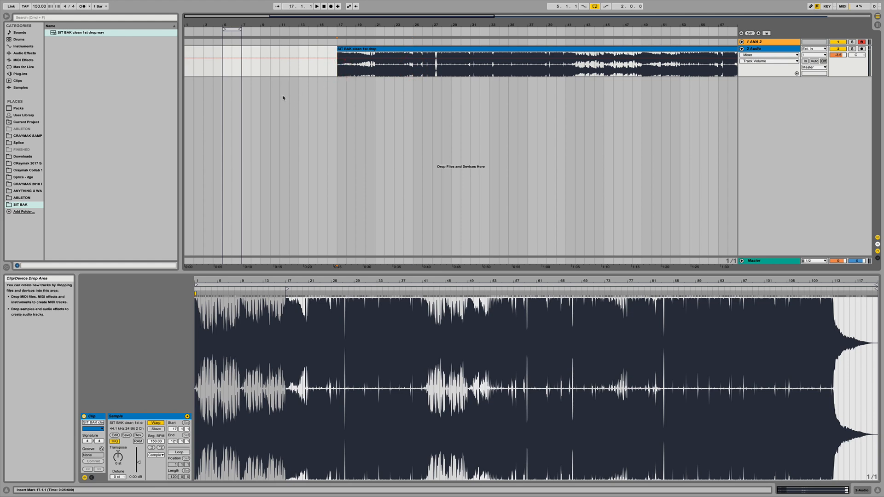
key("space")
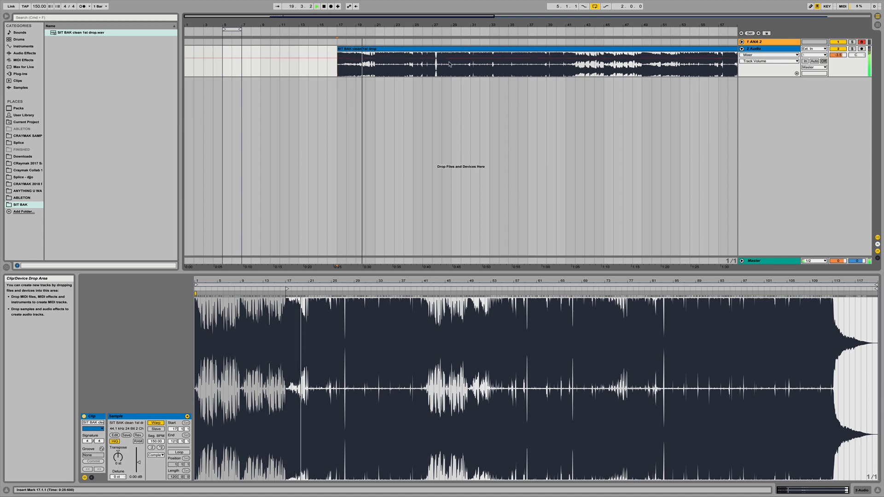
left_click(414, 69)
key("super+e")
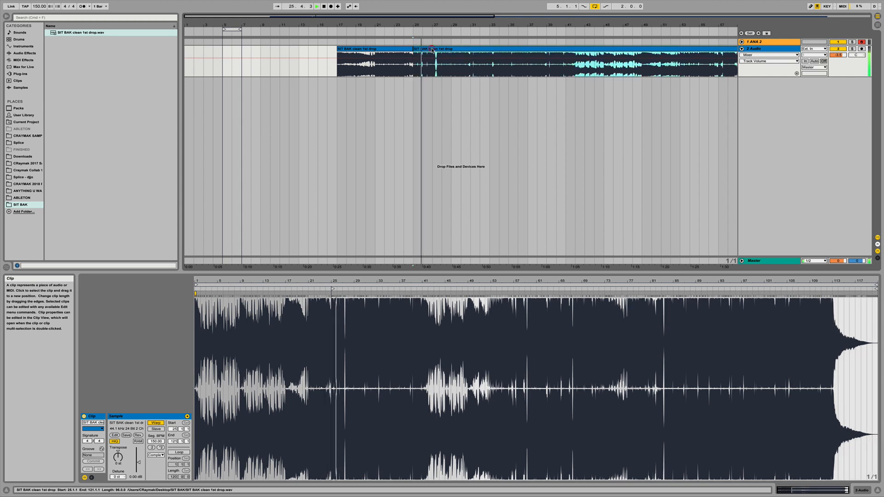
key("Delete")
Move the remaining eight-bar clip to bar 1 and lower the audio track's volume to -4.8 dB.
left_click_drag(399, 52, 239, 59)
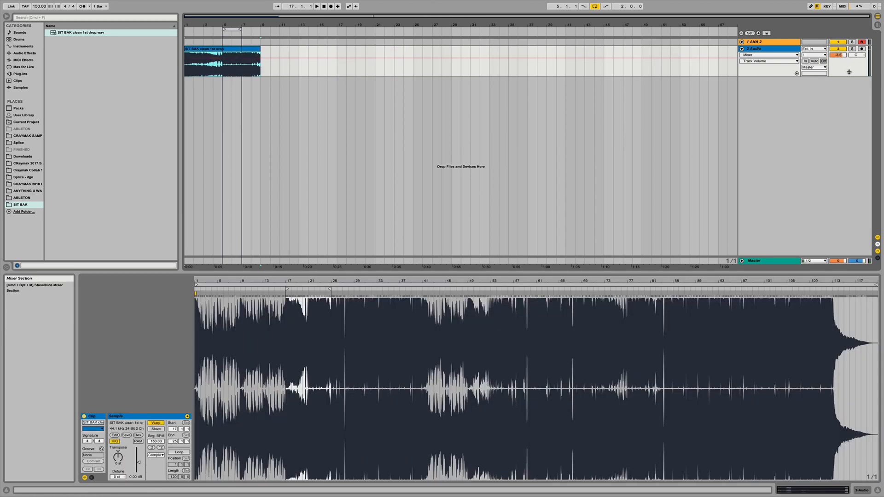
left_click_drag(840, 55, 840, 79)
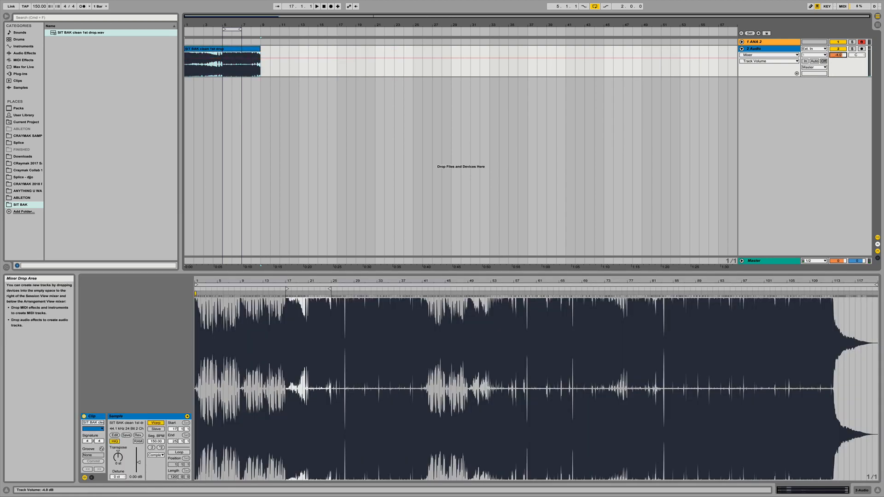
Fold the audio track, unfold the ANA 2 track and set the loop to bars 7 to 9, with the browser hidden.
left_click(741, 48)
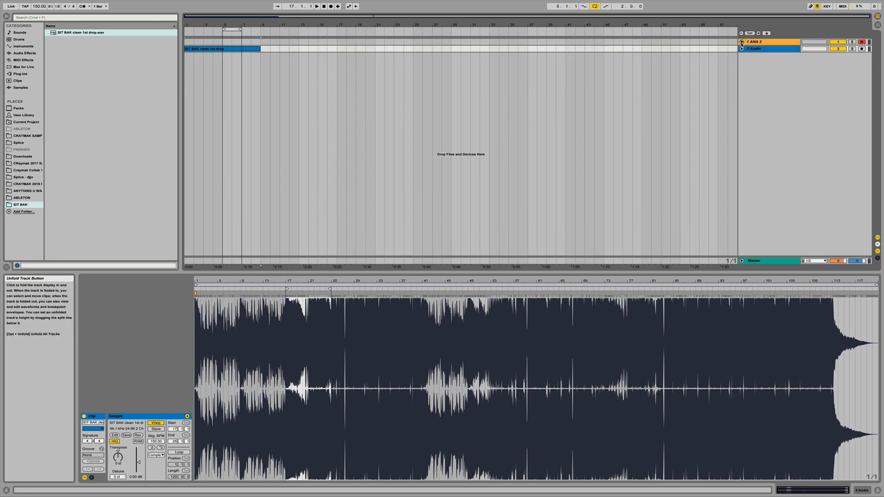
left_click(742, 42)
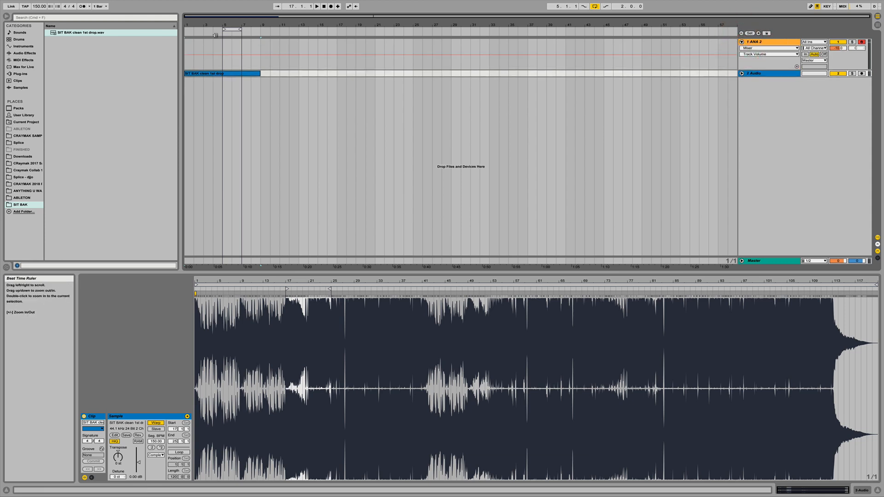
left_click_drag(249, 29, 259, 29)
left_click(257, 30)
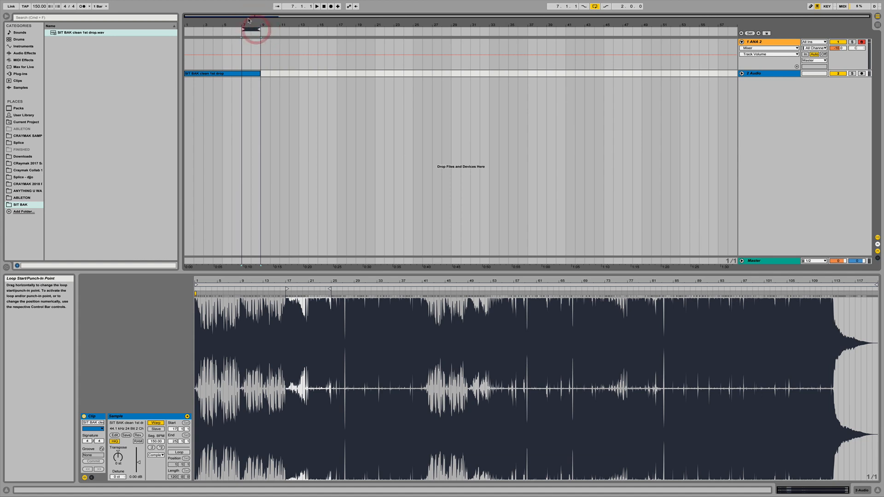
left_click(247, 34)
left_click(6, 16)
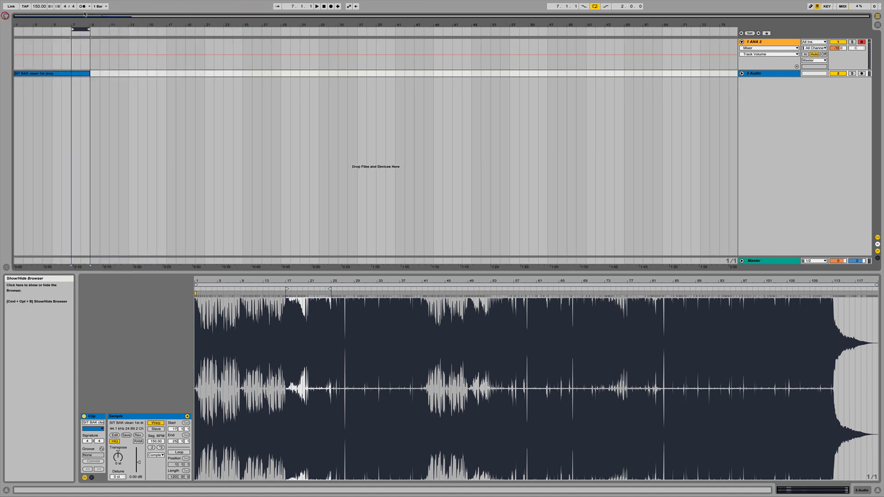
Open the ANA 2 synth's plug-in window from its track and initialise the preset.
left_click(760, 44)
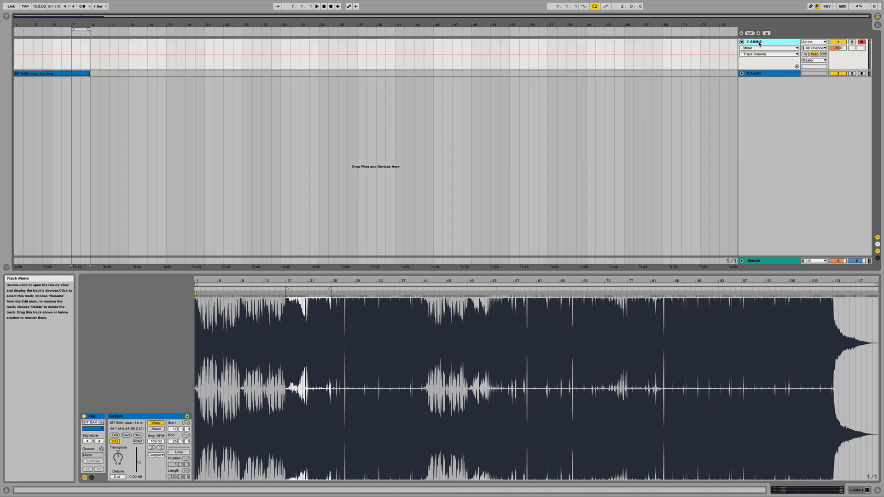
double_click(760, 44)
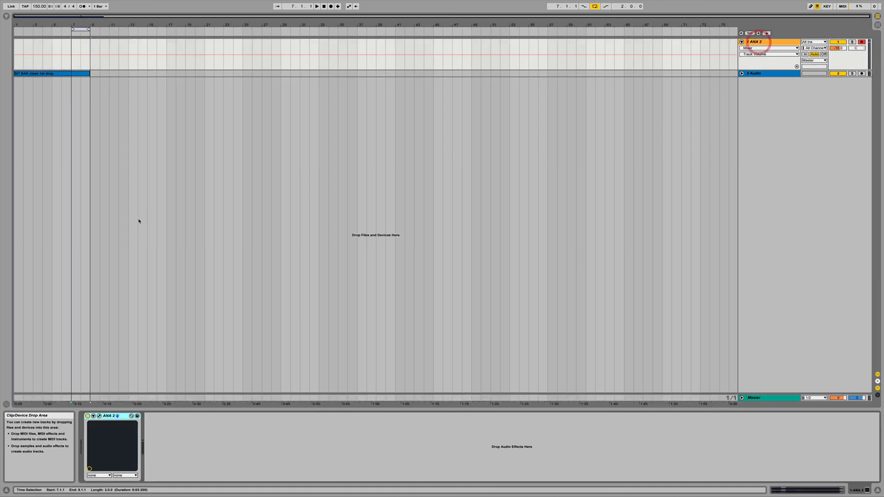
left_click(99, 417)
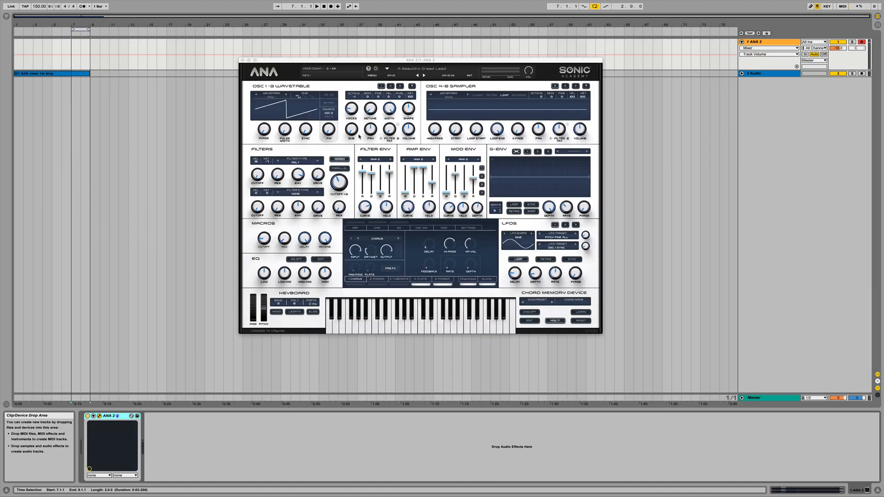
left_click(373, 76)
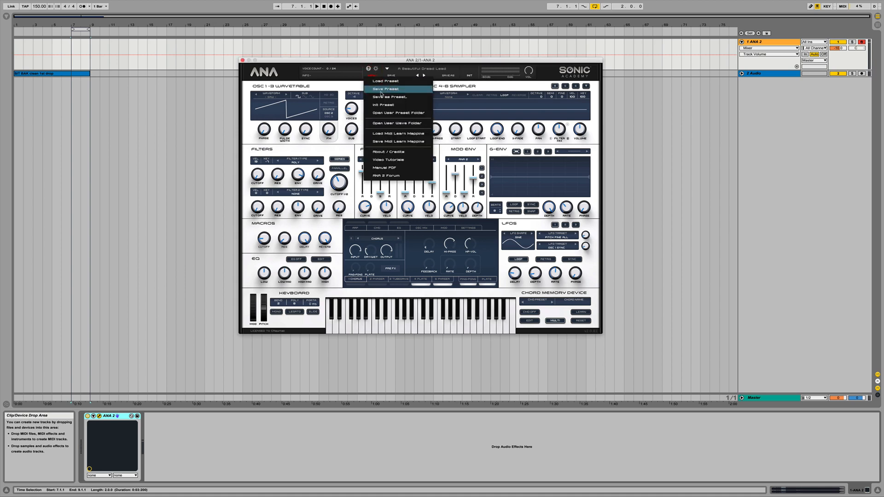
left_click(379, 105)
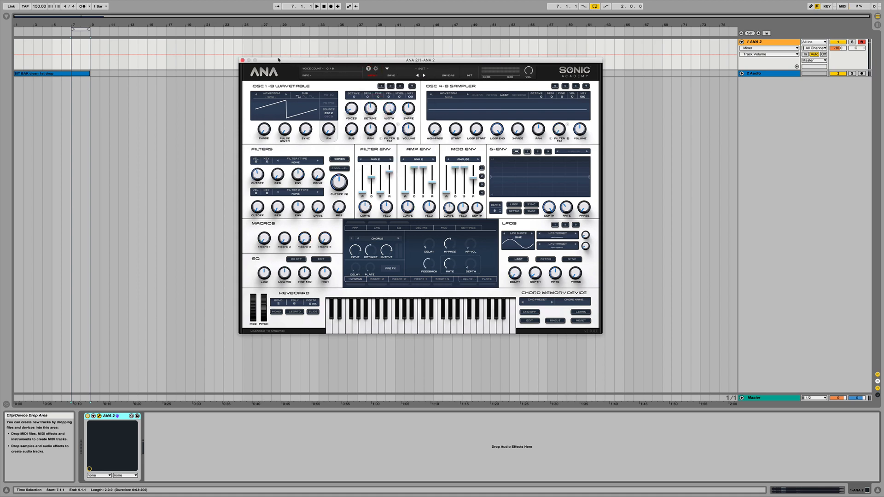
left_click_drag(278, 60, 318, 64)
Create an empty two-bar MIDI clip at bars 9 to 11 on the ANA 2 track, with the loop set over it.
left_click(97, 44)
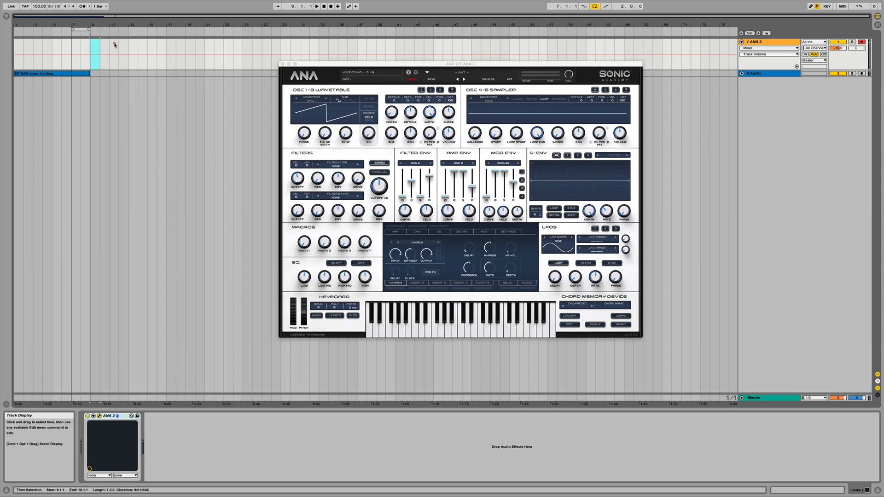
left_click_drag(85, 29, 110, 44)
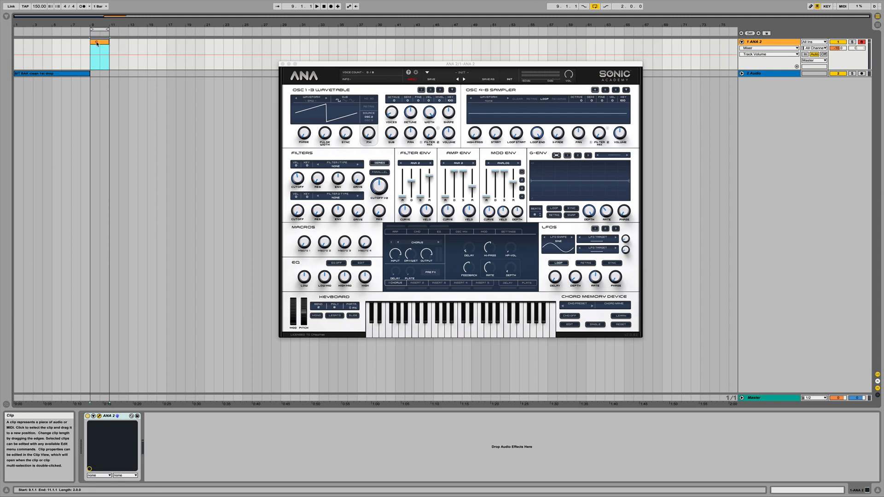
key("super+shift+m")
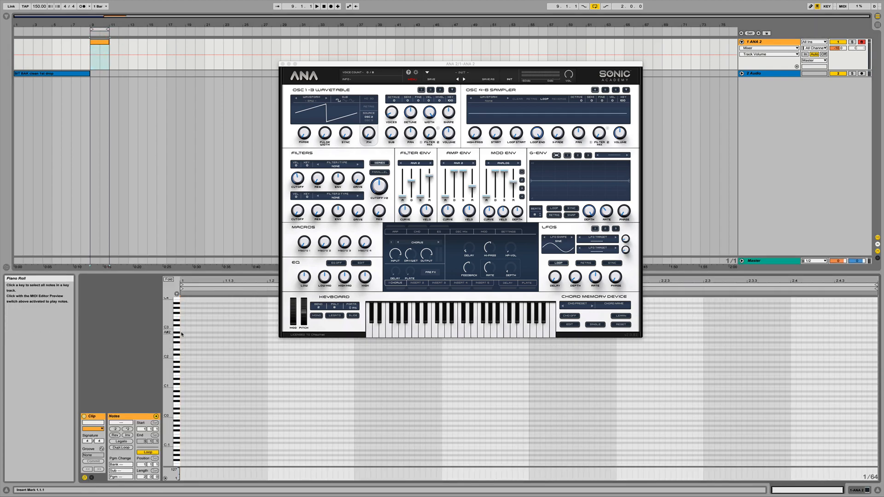
Draw a one-beat F2 note at the clip's start and duplicate it on every second beat, making four notes.
left_click_drag(182, 346, 271, 343)
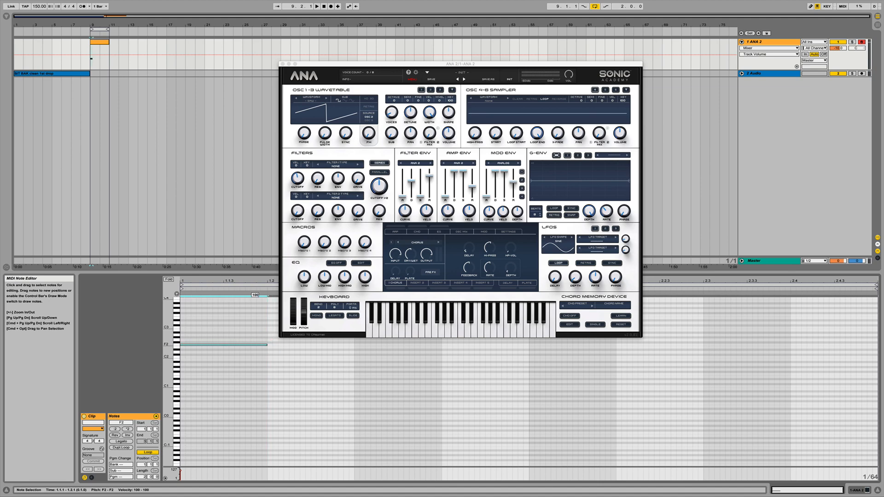
left_click_drag(189, 333, 354, 367)
left_click_drag(433, 64, 555, 12)
left_click_drag(228, 322, 351, 359)
key("super+d")
key("super+d")
key("super+d")
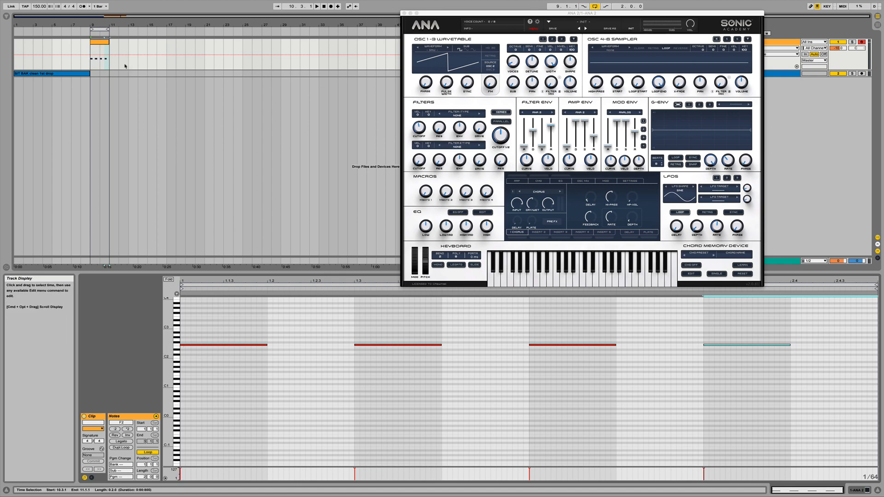
Play the new MIDI clip in the loop to hear the initialised synth patch.
left_click(100, 58)
key("space")
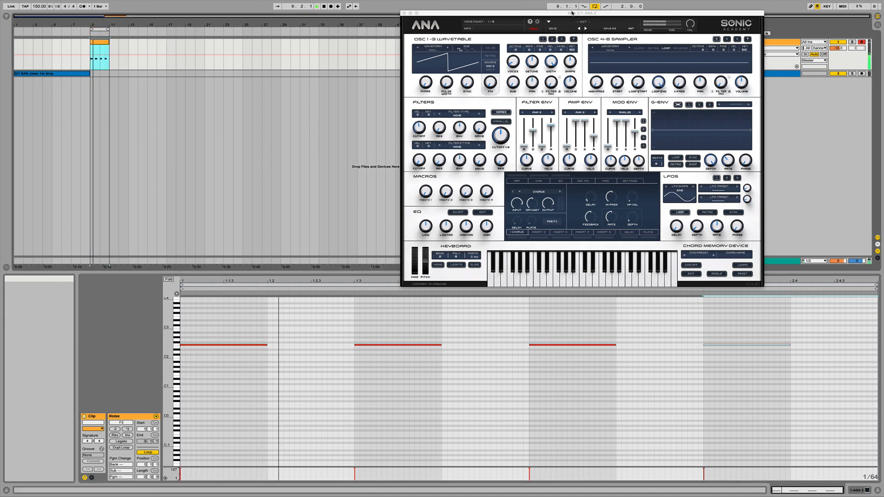
left_click_drag(572, 13, 376, 52)
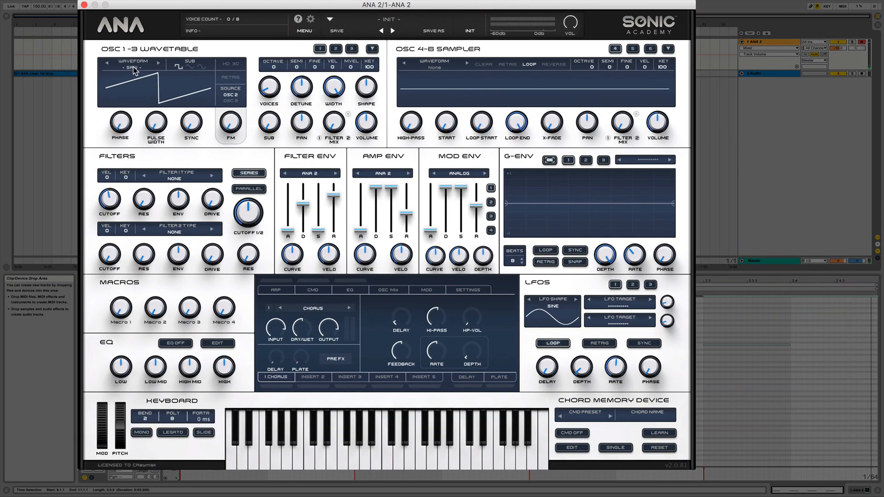
Set oscillator 1 to the analog Sine waveform and its octave to -2.
left_click(134, 69)
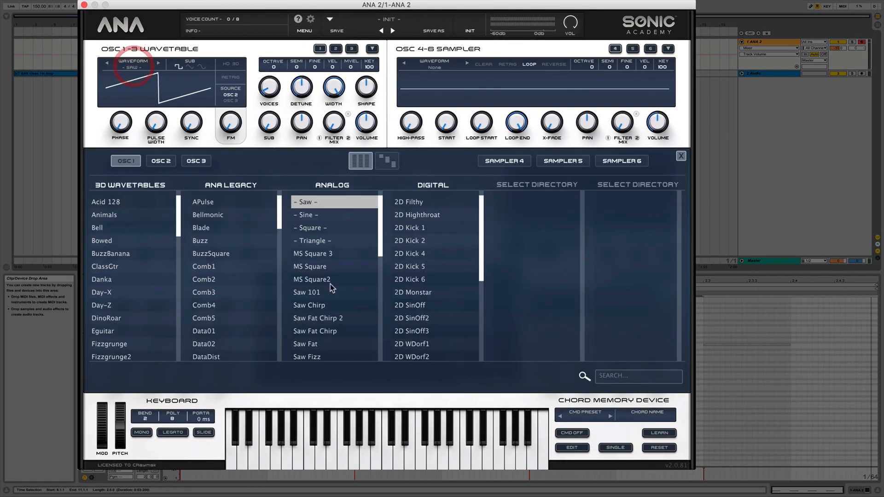
left_click(313, 214)
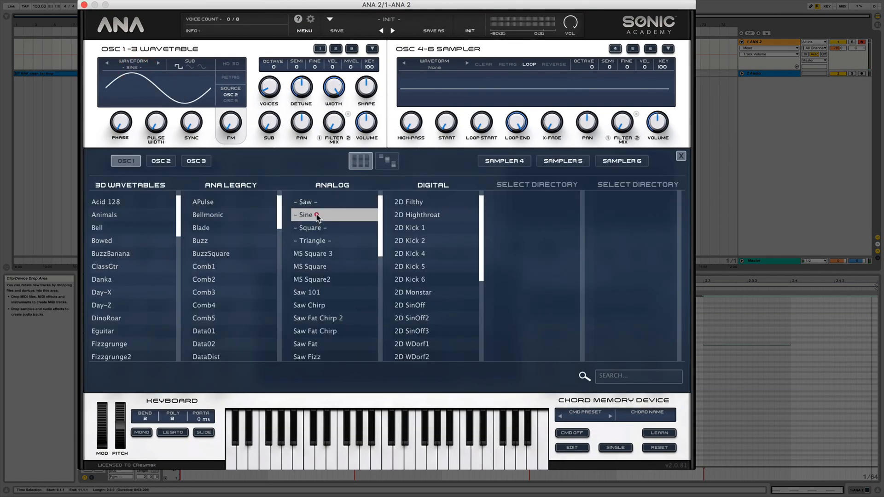
left_click(681, 156)
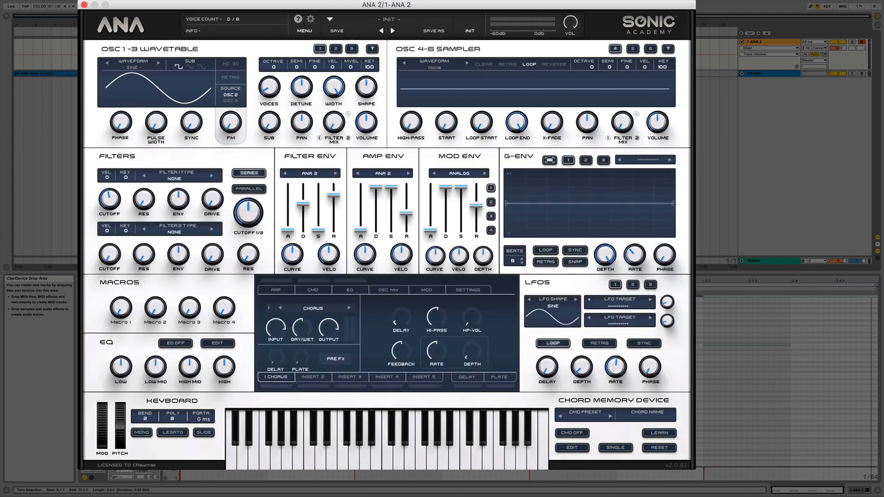
left_click(275, 68)
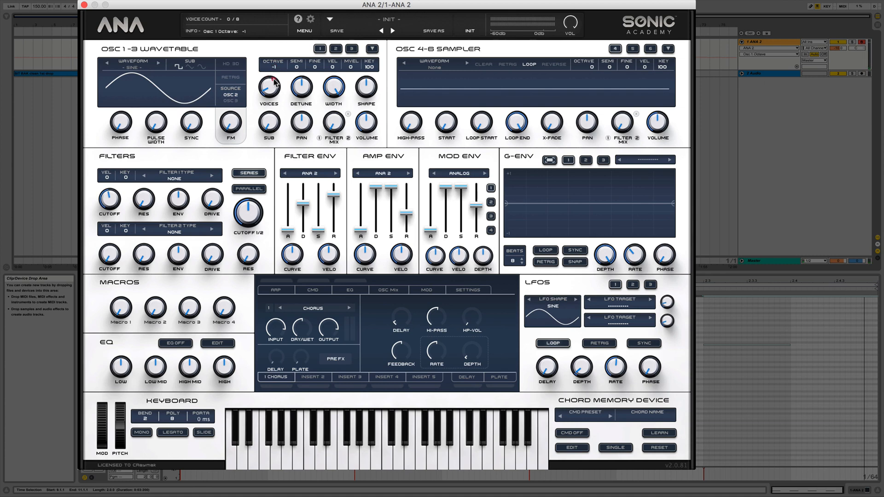
left_click_drag(275, 82, 274, 118)
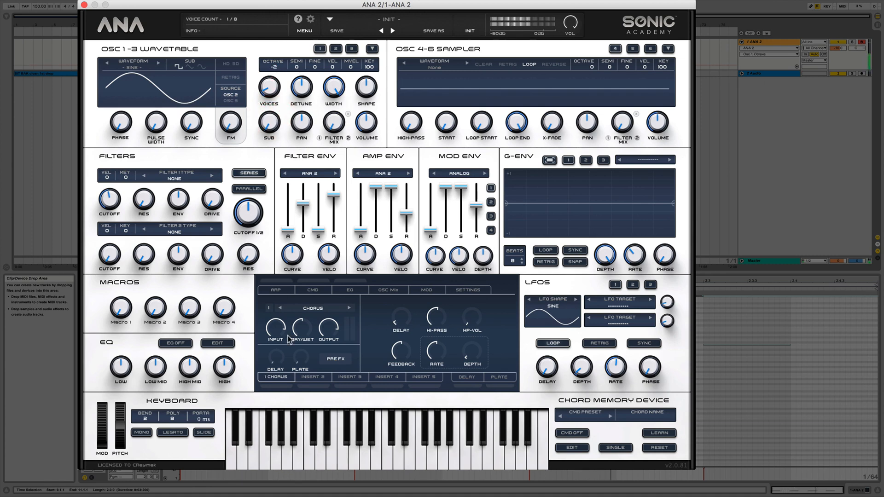
Shape G-Env 1 to fall from +1 at the start through 0 to -1, holding -1 until the end.
left_click(288, 232)
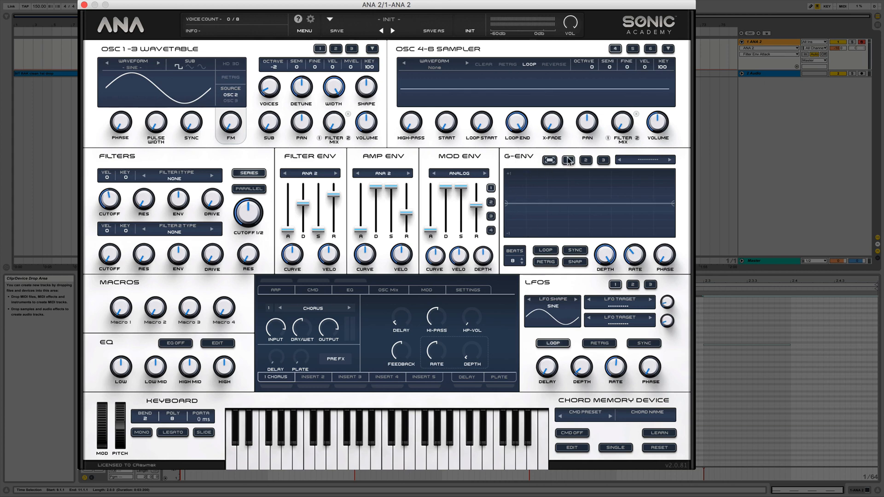
left_click(527, 204)
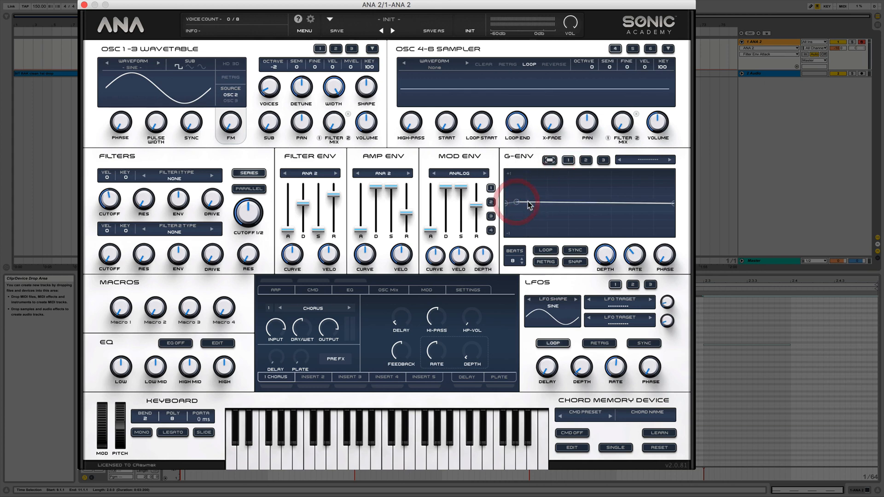
left_click(549, 160)
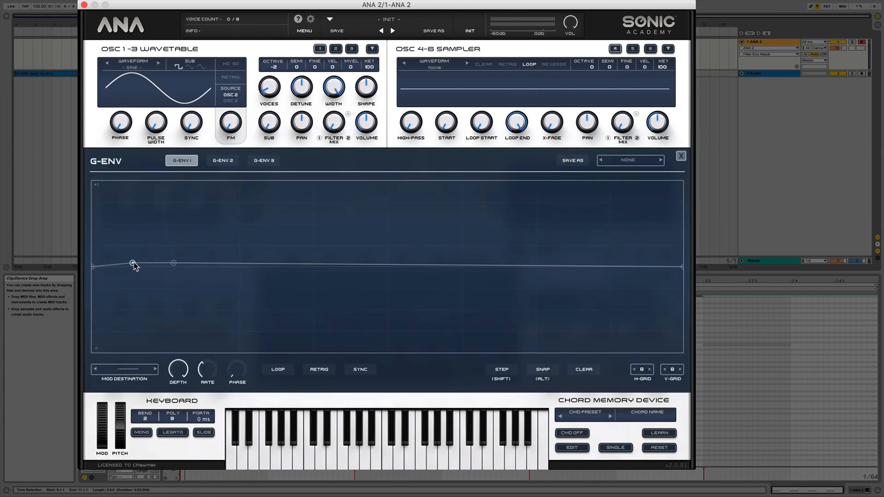
left_click_drag(133, 263, 94, 183)
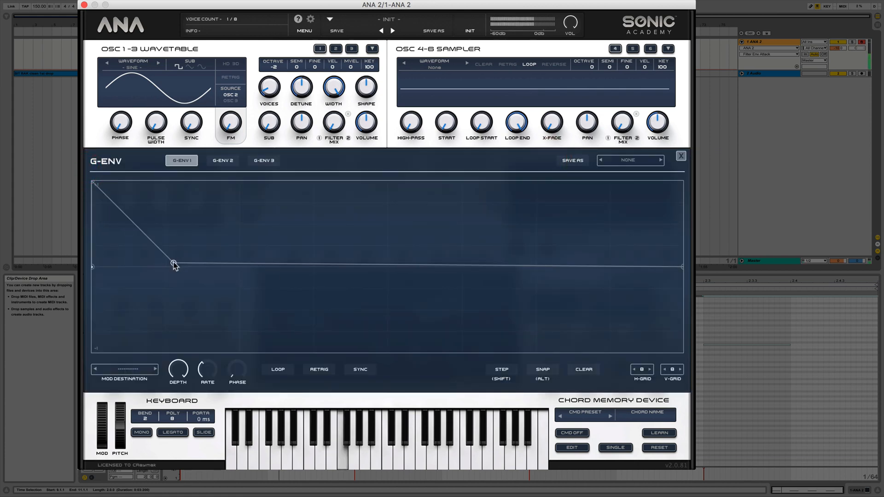
left_click_drag(174, 263, 261, 392)
left_click(197, 267)
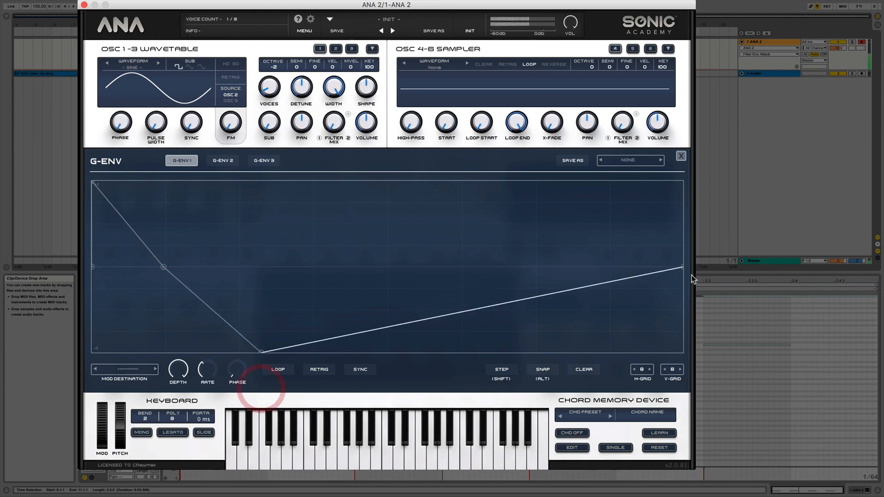
left_click_drag(683, 267, 684, 354)
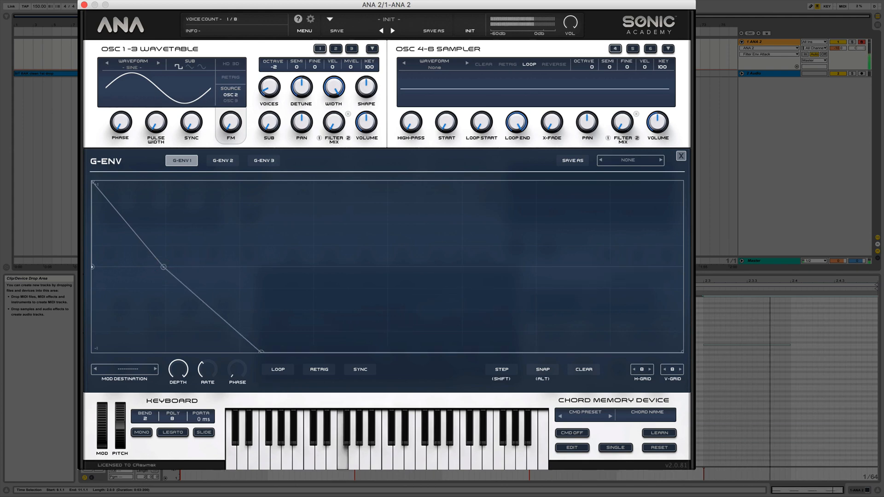
left_click(682, 156)
Route G-Env 1 to Osc 1 Pitch Coarse in the first slot of the mod matrix.
left_click(428, 290)
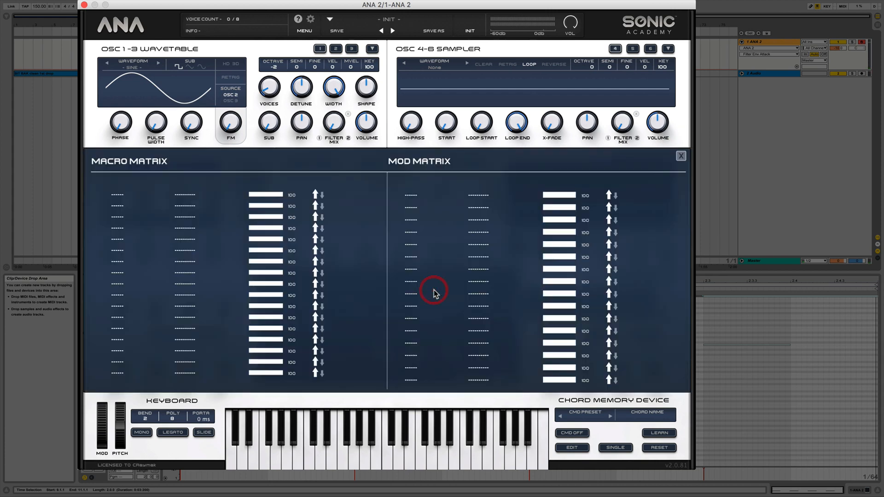
left_click(679, 158)
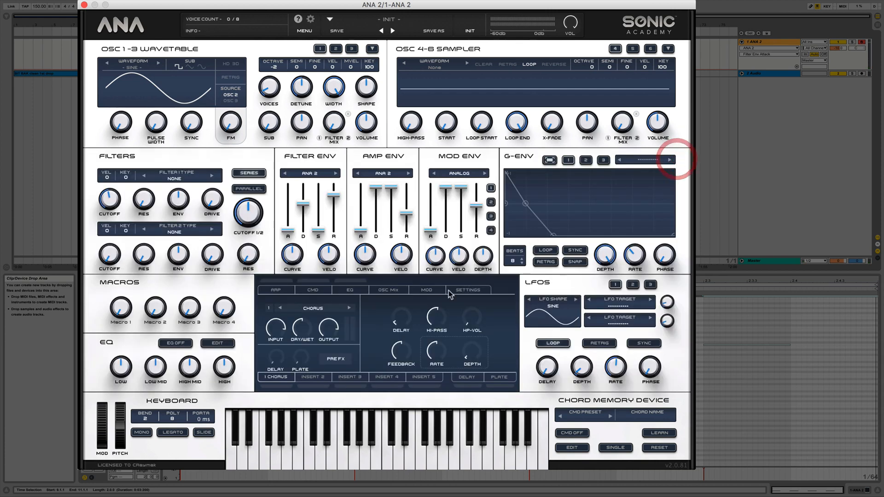
left_click(433, 291)
left_click(411, 199)
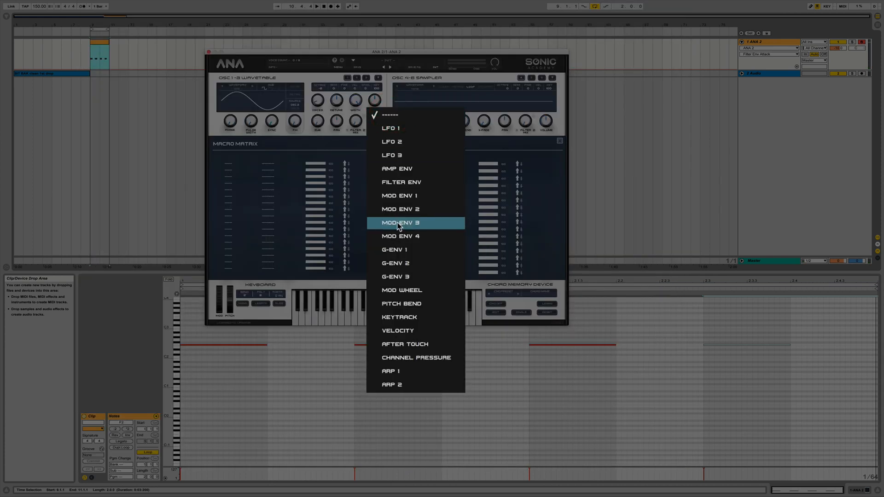
left_click(414, 251)
left_click(480, 196)
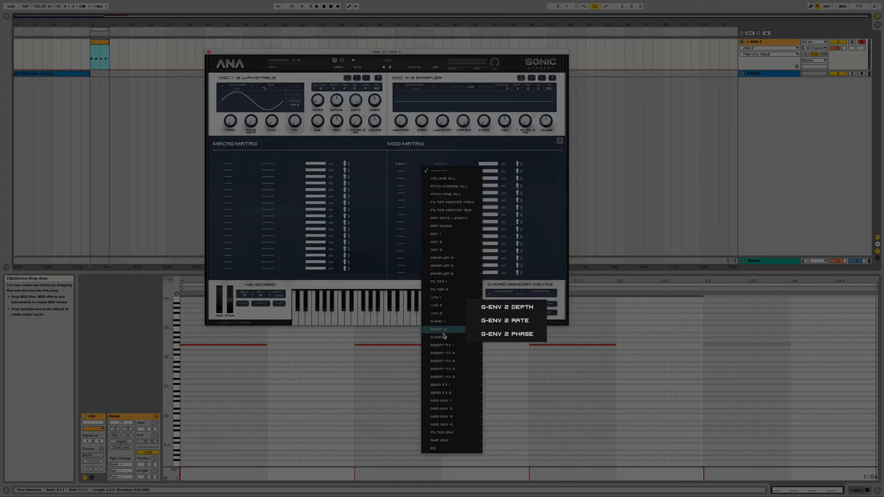
mouse_move(454, 235)
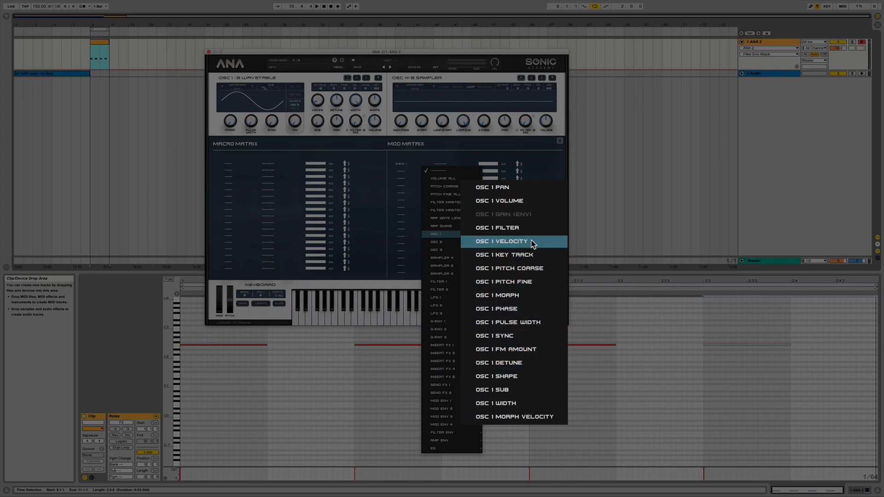
left_click(526, 268)
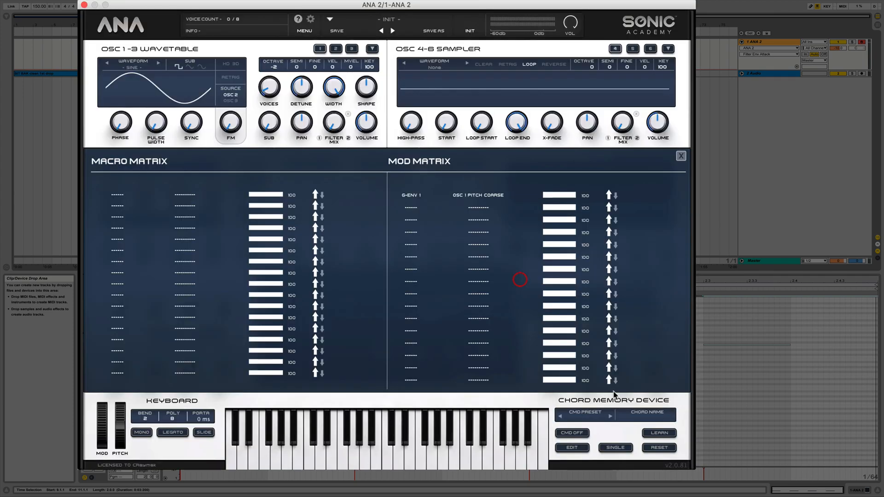
Route G-Env 1 to Volume All in the second mod matrix slot and enable the envelope's retrigger.
left_click(412, 206)
left_click(424, 351)
left_click(475, 210)
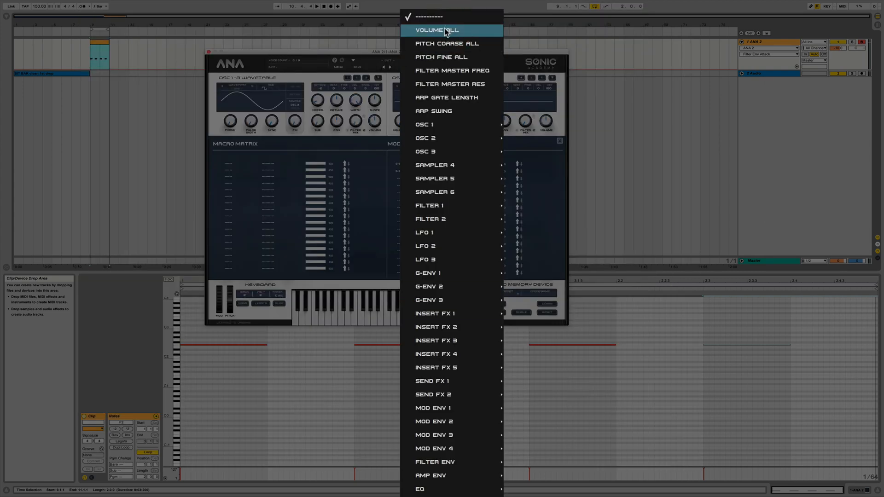
left_click(444, 29)
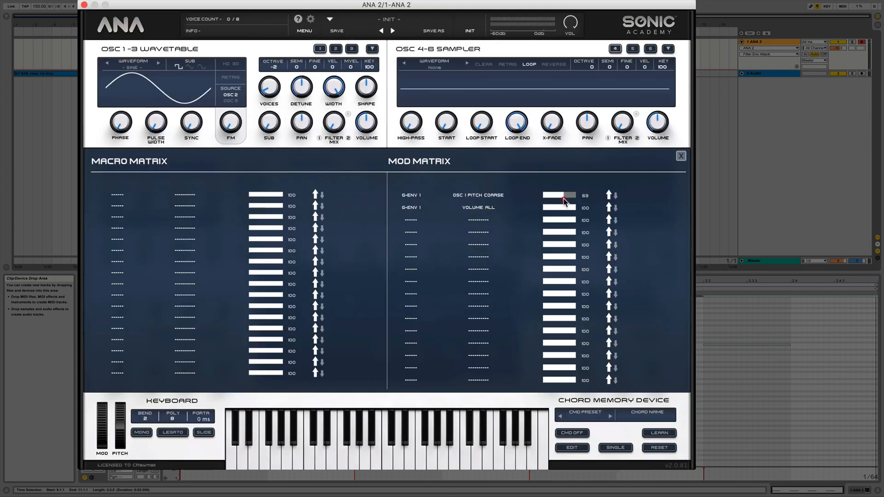
left_click(680, 155)
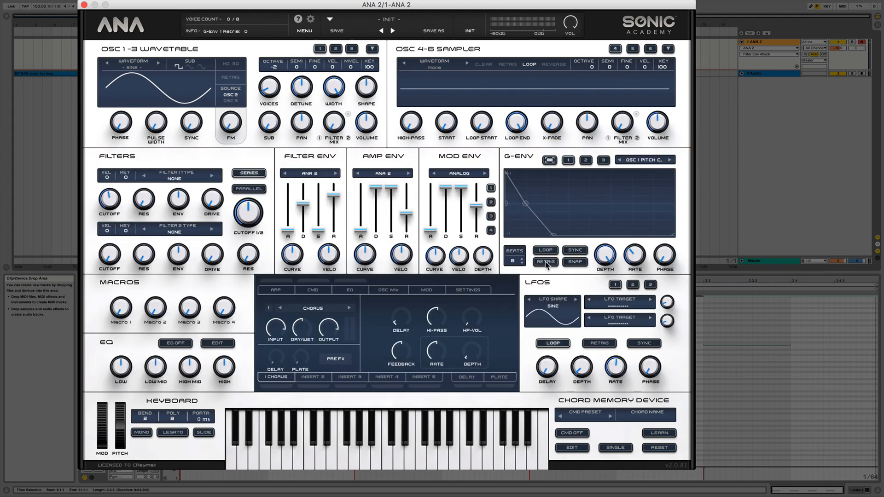
Reduce the G-Env 1 modulation amount on Osc 1 Pitch Coarse to 69.
left_click(428, 292)
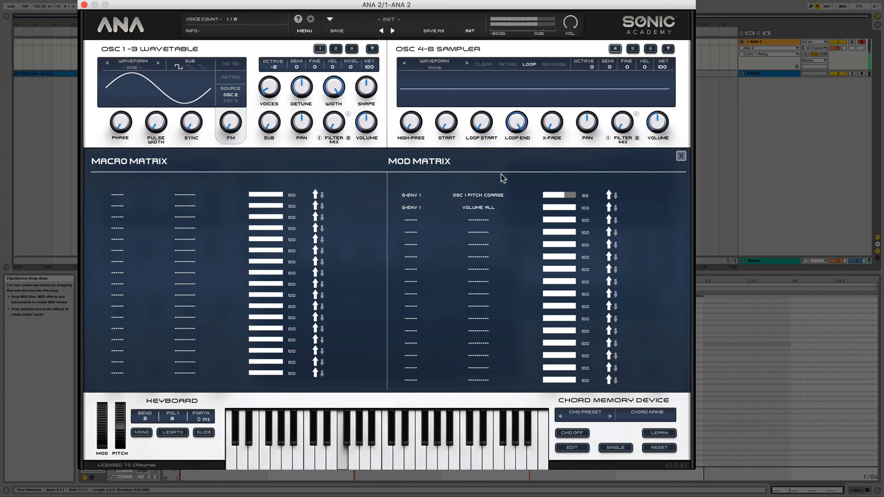
left_click_drag(565, 194, 563, 193)
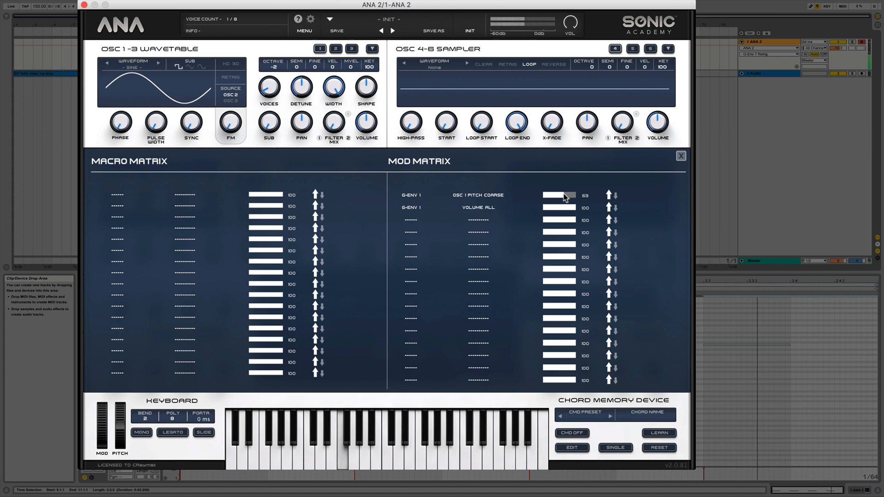
left_click(681, 157)
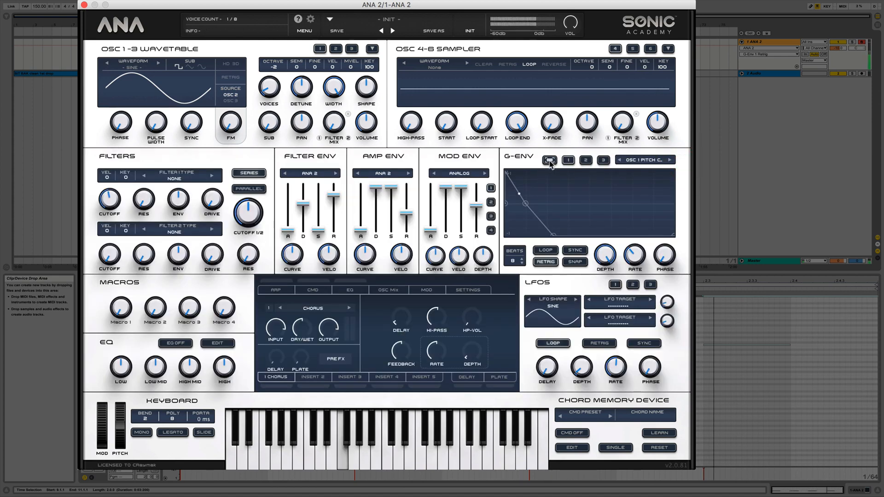
Move G-Env 1's middle point earlier and slightly above zero, bending the first segment inward and the second outward.
left_click(549, 160)
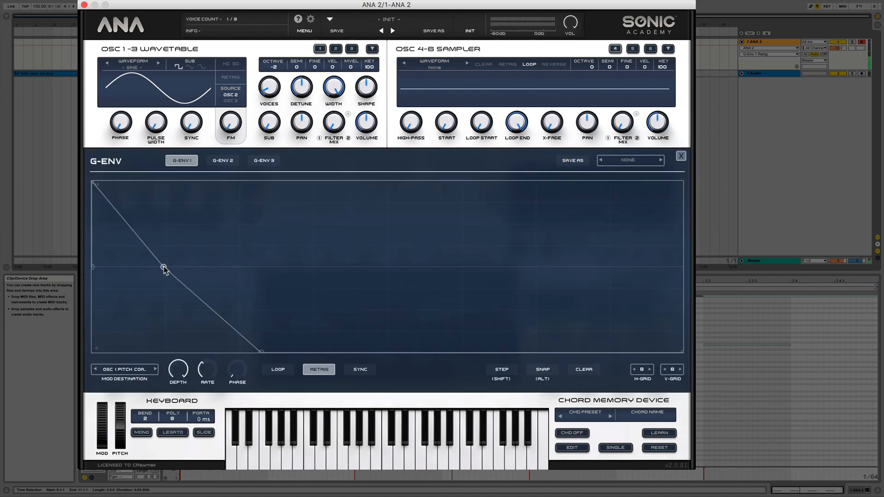
left_click_drag(163, 267, 144, 267)
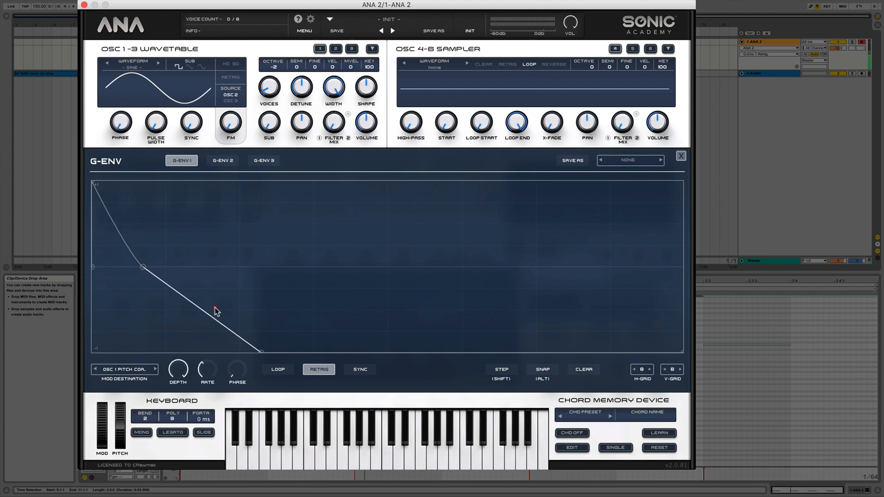
mouse_move(213, 309)
left_mouse_down()
mouse_move(233, 292)
mouse_move(228, 306)
left_mouse_up()
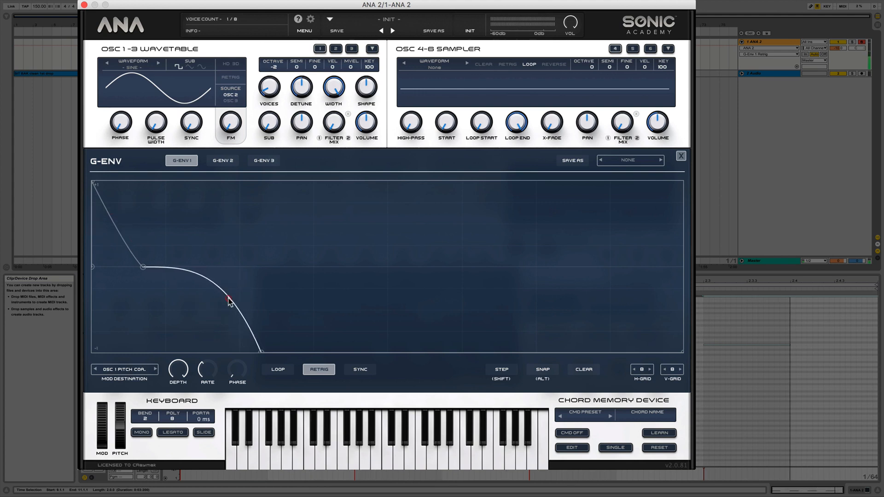
left_click_drag(143, 266, 139, 263)
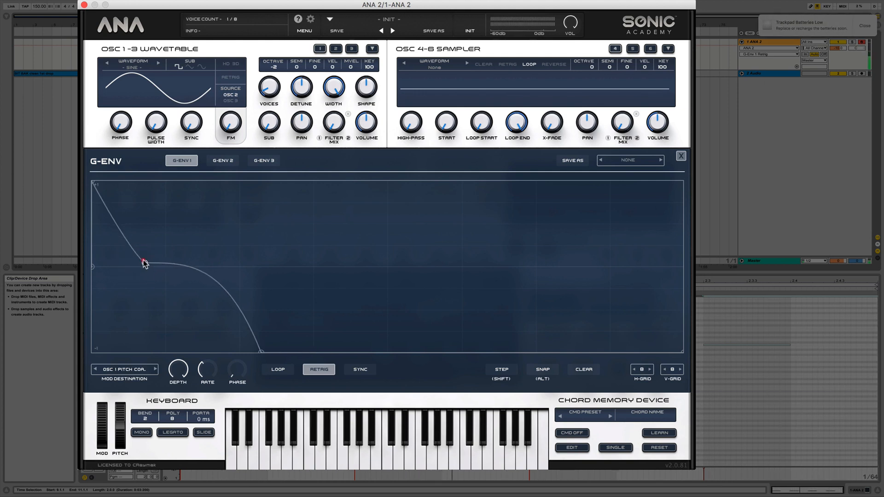
left_click_drag(130, 240, 131, 243)
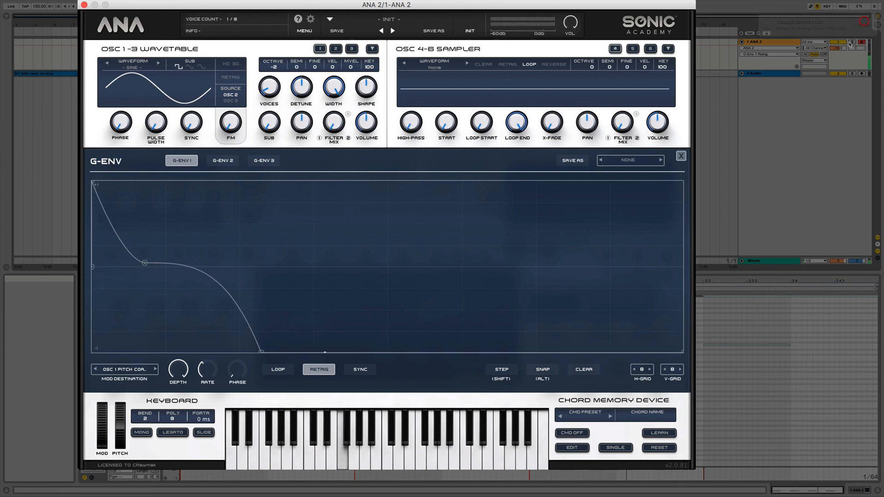
Dismiss the system notification, then lengthen G-Env 1's fall to -1 and soften its second curve, fine-tuning the middle point.
left_click_drag(838, 48, 838, 36)
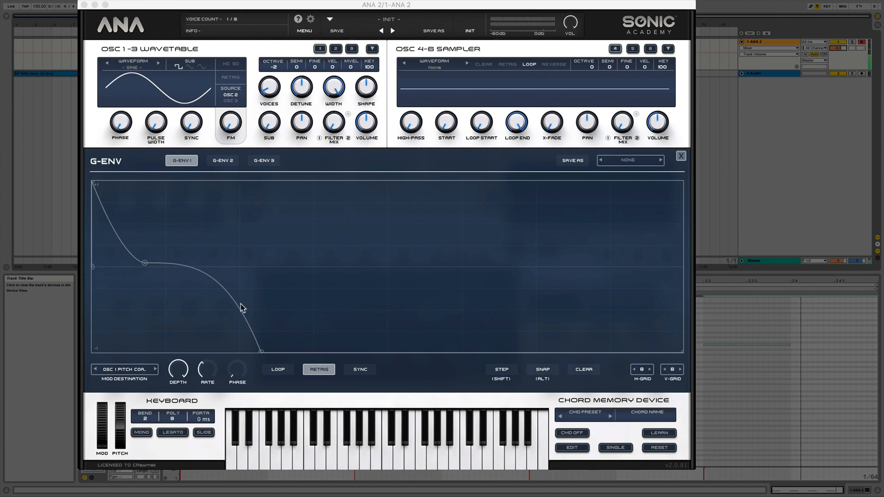
left_click_drag(261, 354, 281, 354)
left_click_drag(241, 306, 241, 304)
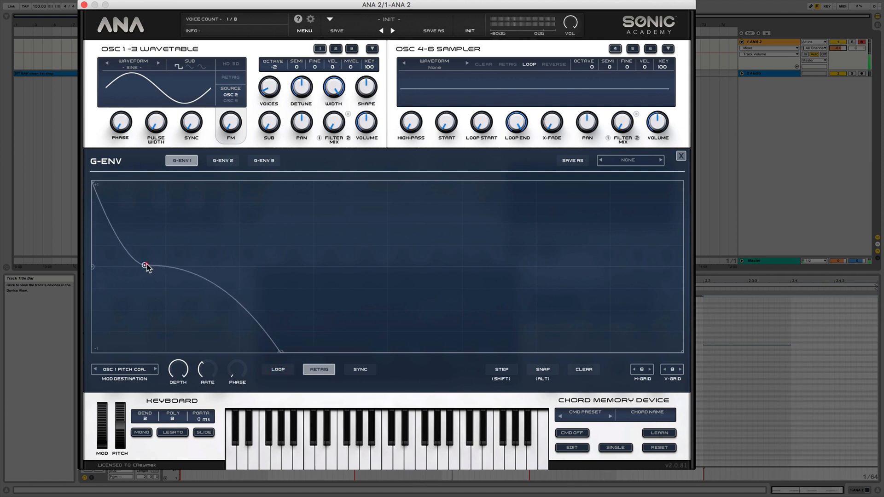
left_click_drag(144, 261, 119, 231)
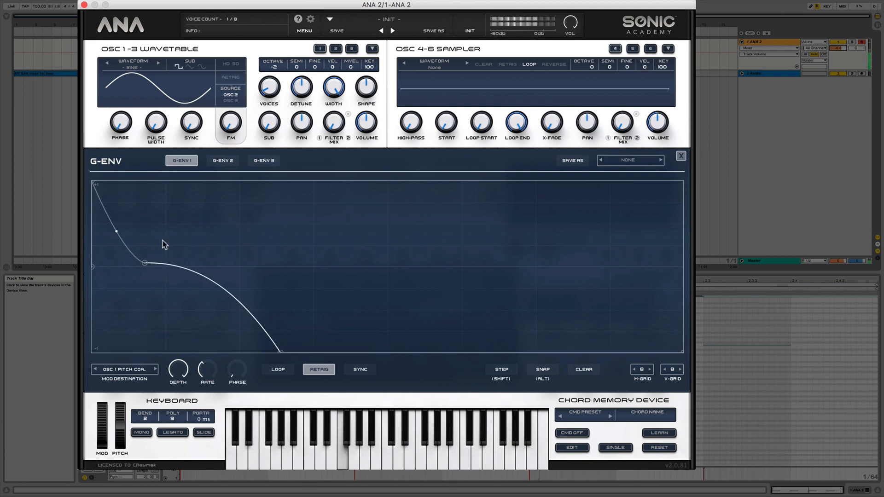
Raise the G-Env 1 modulation amount on Osc 1 Pitch Coarse to 74 in the mod matrix.
left_click(681, 156)
left_click(427, 289)
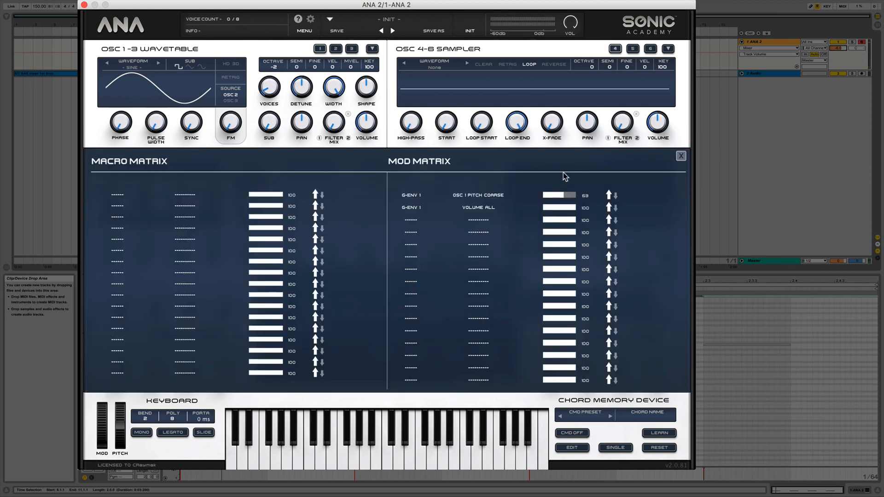
left_click_drag(568, 196, 568, 195)
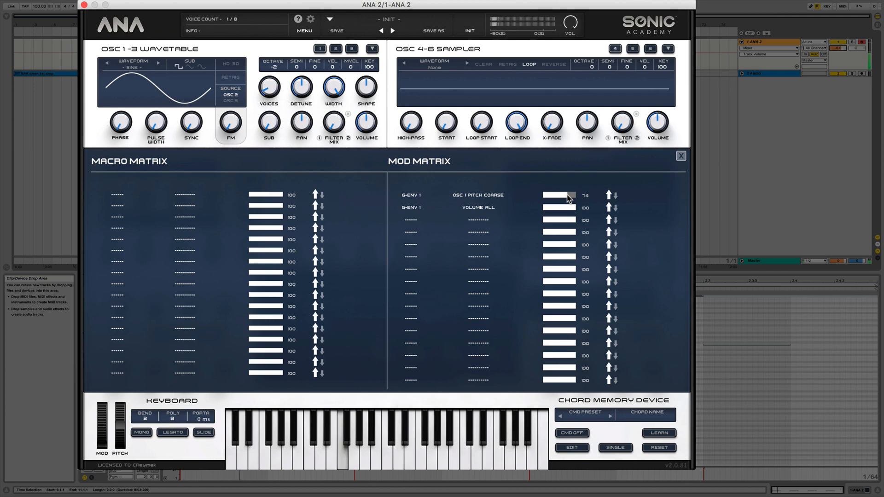
left_click(682, 156)
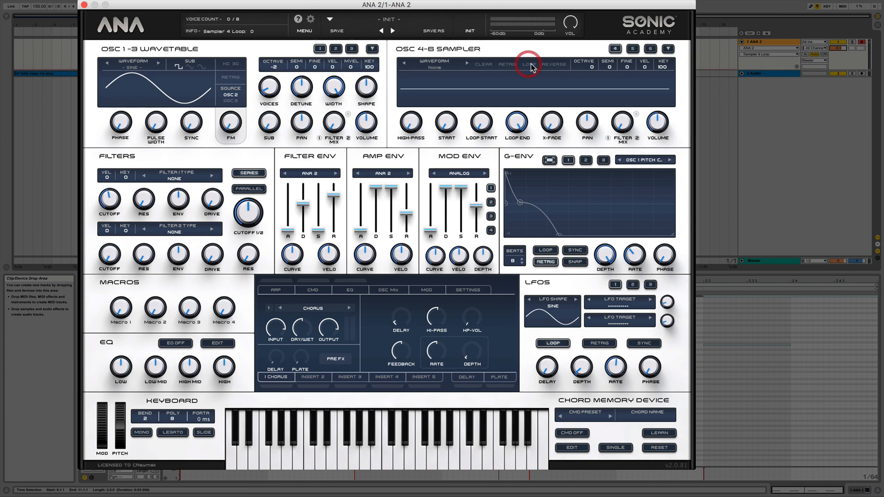
Switch sampler 4 from looping to retrigger, search its samples for "hat" and load the hi-hat sample.
left_click(508, 65)
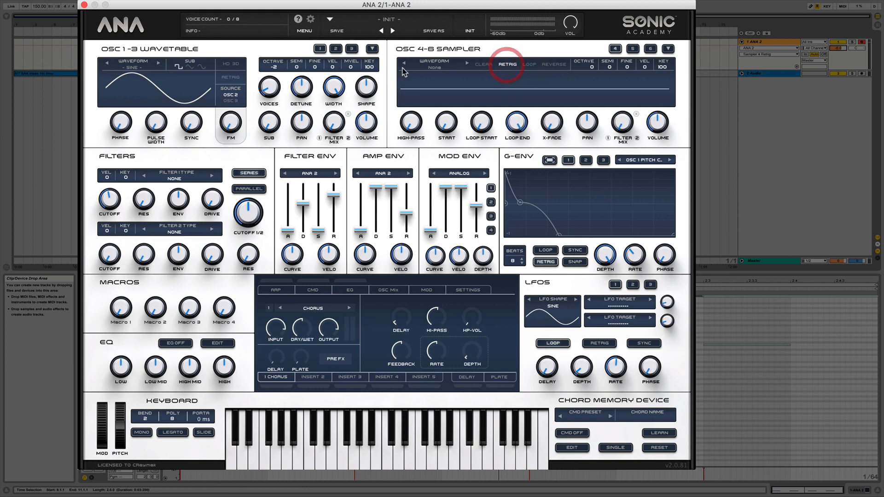
left_click(436, 68)
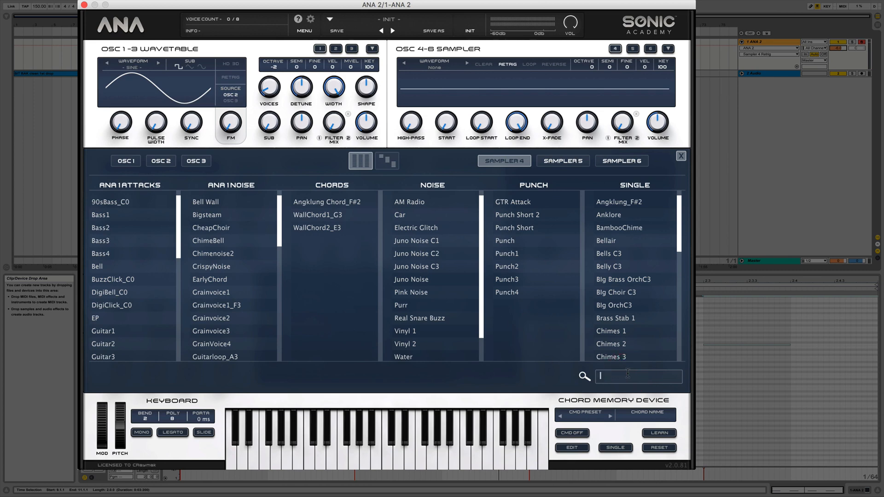
type("hat")
double_click(107, 201)
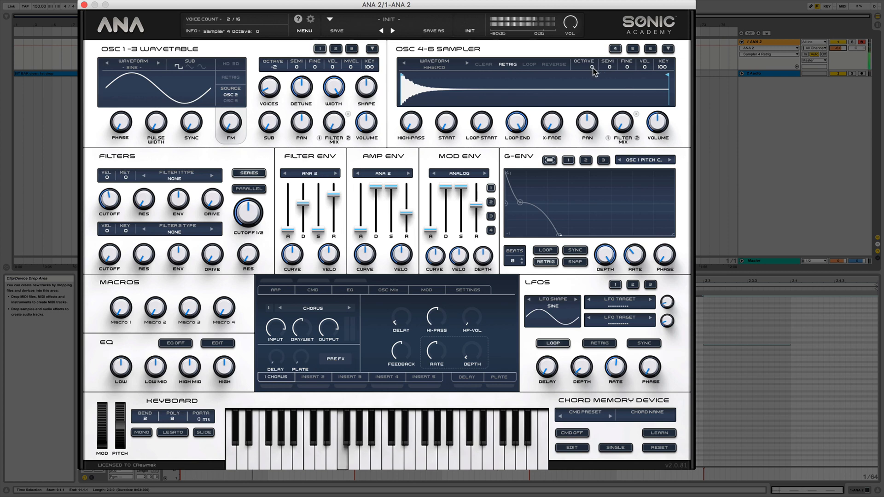
Tune sampler 4 to octave -1 and semitone -2, and lower its volume.
left_click_drag(593, 77, 592, 91)
left_click_drag(658, 123, 656, 147)
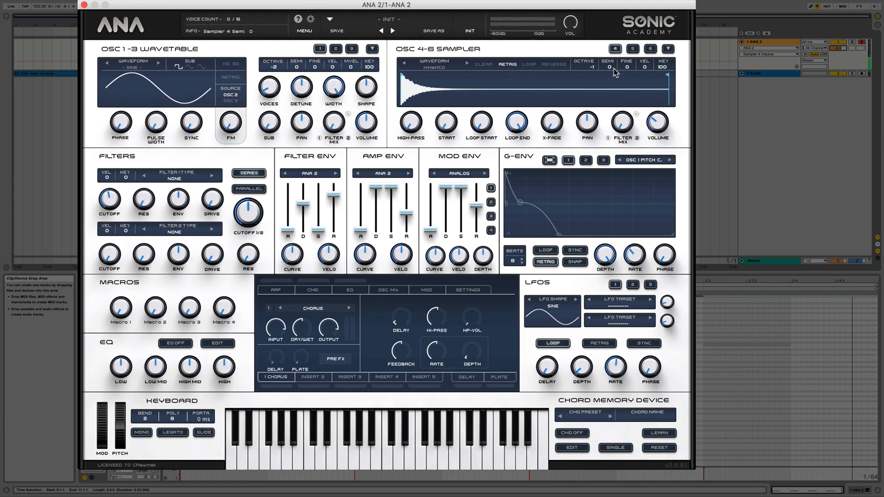
left_click_drag(610, 66, 617, 95)
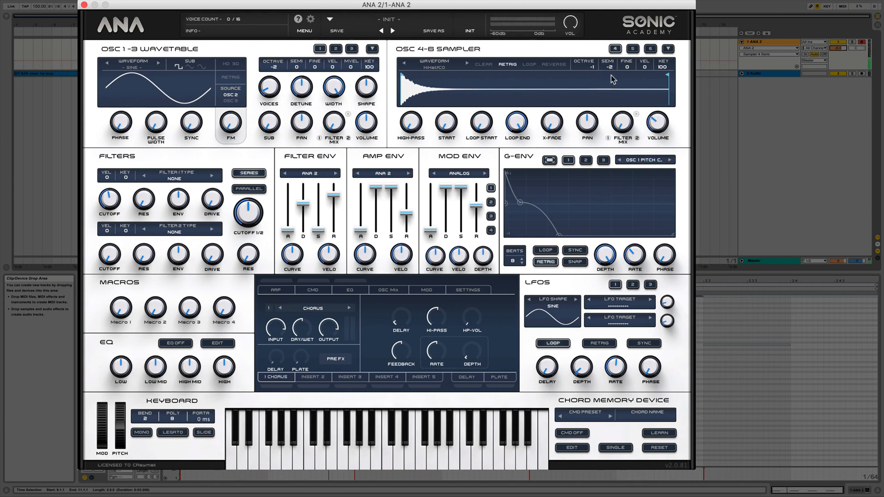
left_click_drag(612, 81, 616, 52)
left_click_drag(619, 11, 618, 73)
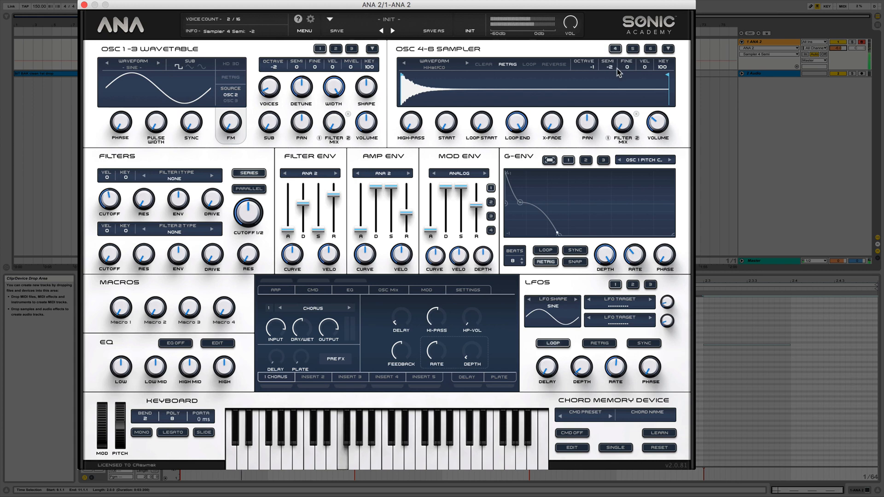
mouse_move(656, 125)
left_mouse_down()
mouse_move(657, 138)
mouse_move(657, 126)
left_mouse_up()
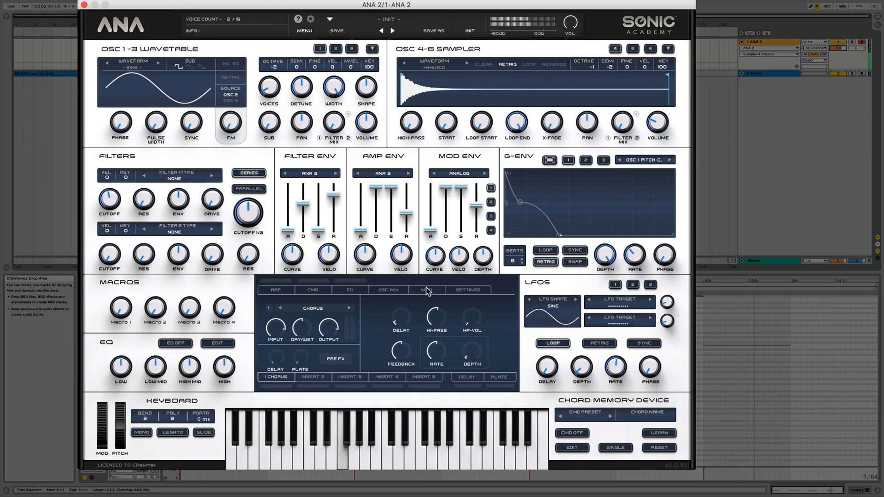
Turn on the synth's EQ and boost the low band at 50 Hz by 1.0 dB.
left_click(352, 293)
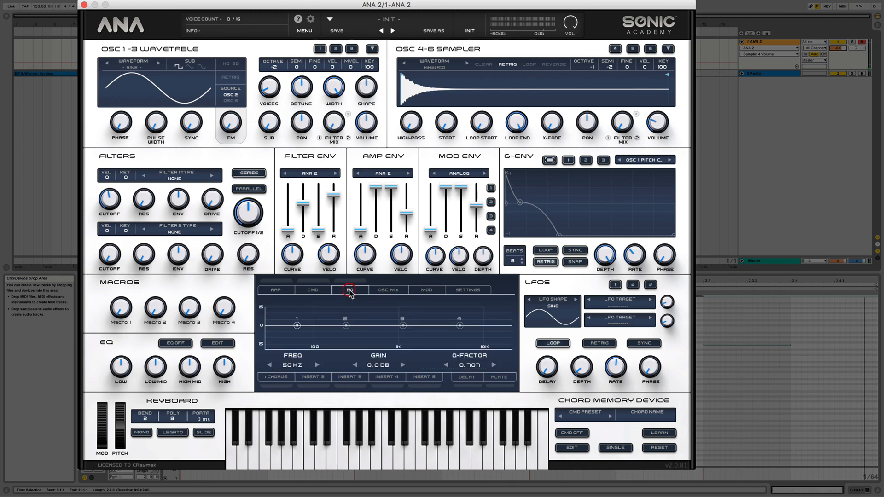
left_click(351, 282)
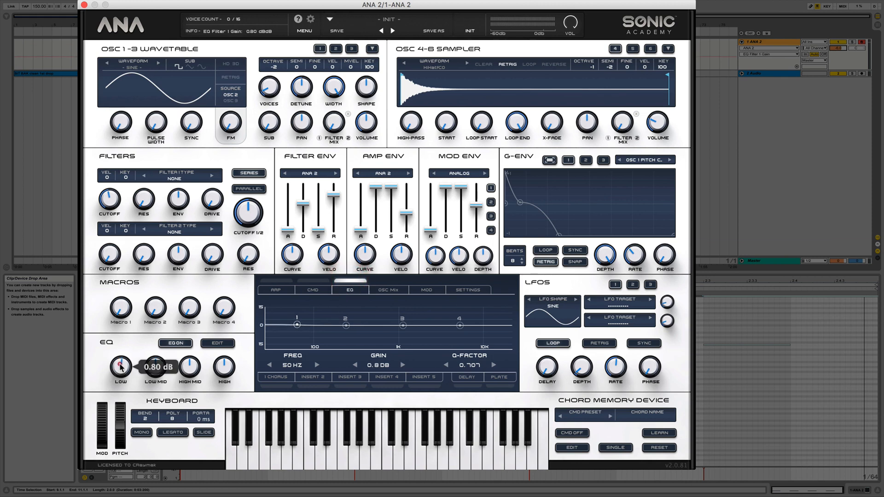
scroll(120, 367, "up", 1)
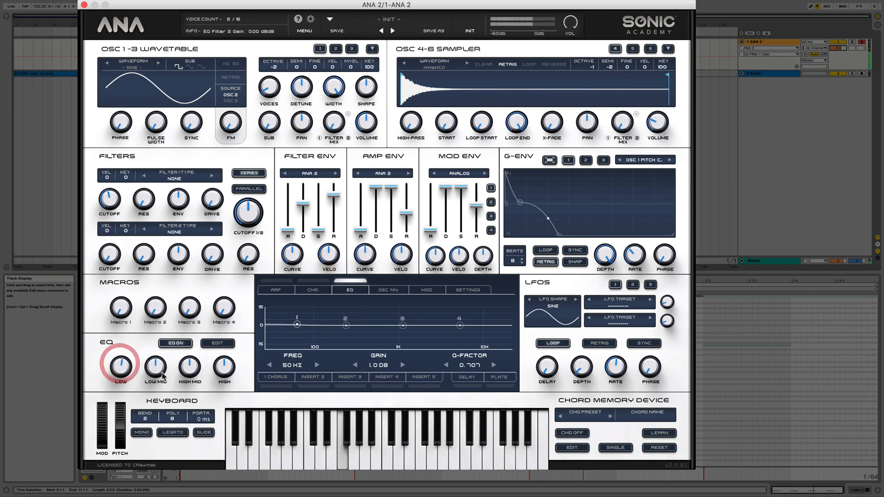
Boost the low-mid and high bands of the synth's EQ slightly.
left_click_drag(160, 367, 165, 355)
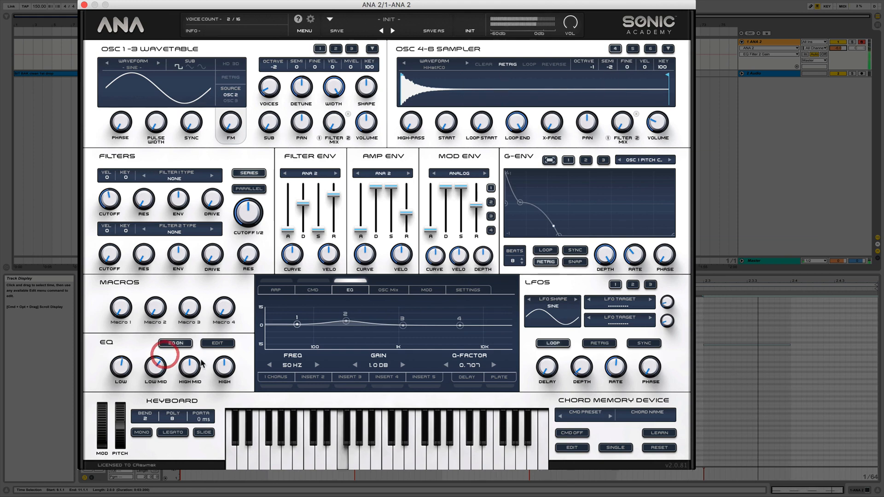
left_click_drag(224, 364, 232, 347)
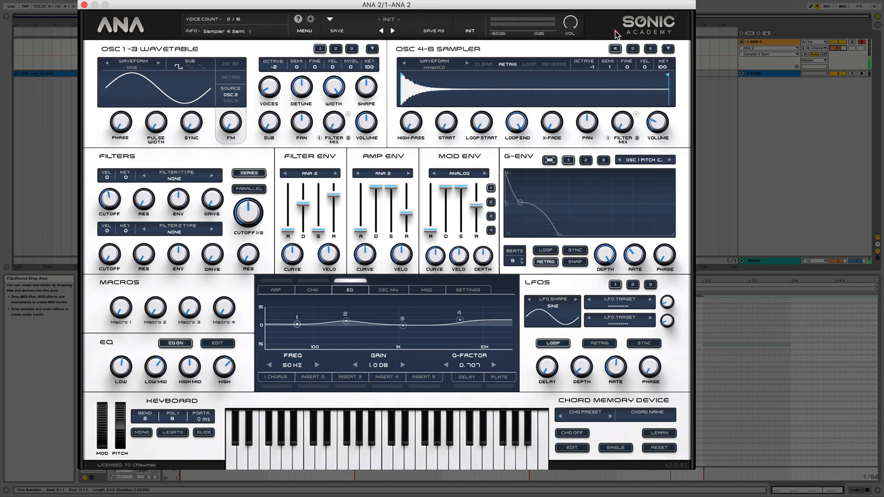
Tune sampler 4 to octave -1 and semitone 1, and adjust its volume.
left_click_drag(617, 35, 618, 19)
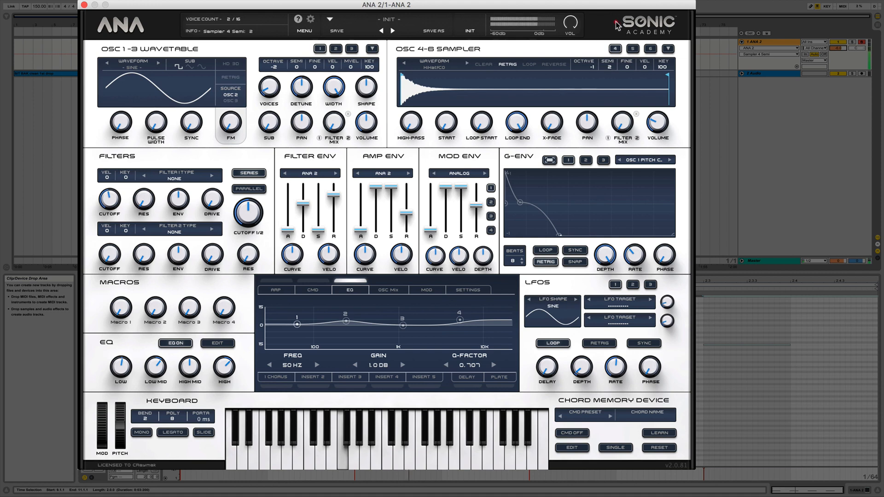
left_click(615, 27)
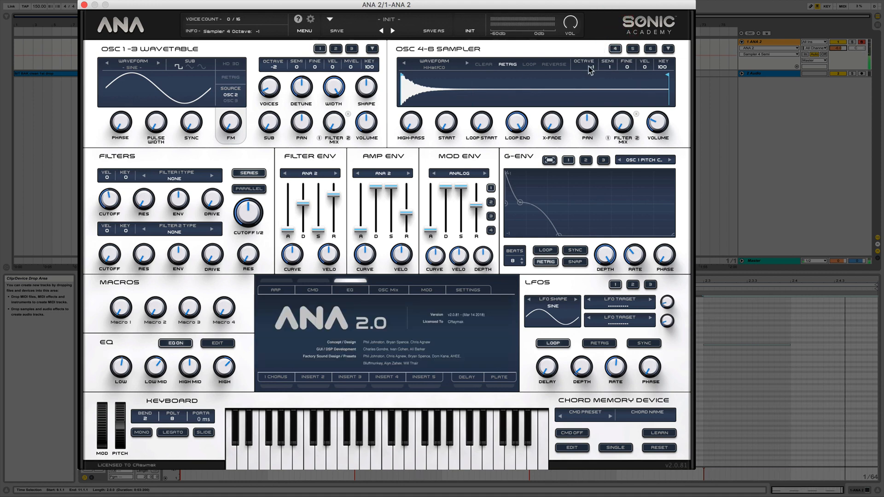
mouse_move(595, 52)
left_mouse_down()
mouse_move(600, 25)
mouse_move(597, 64)
left_mouse_up()
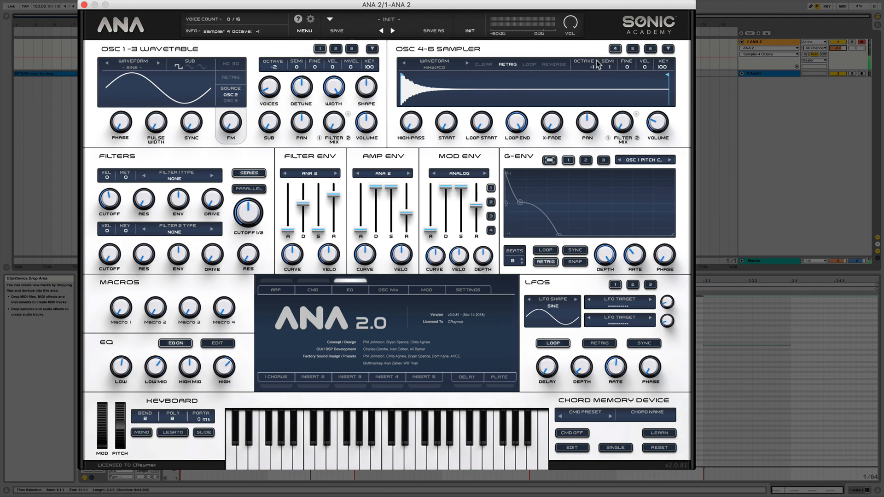
left_click_drag(656, 126, 657, 133)
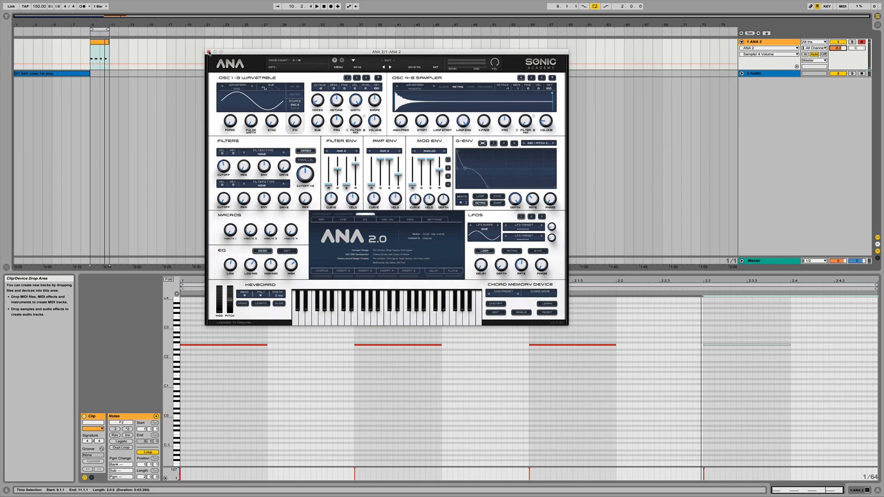
Duplicate the ANA 2 track with its clip, disarm the original track and solo the copy.
left_click(208, 52)
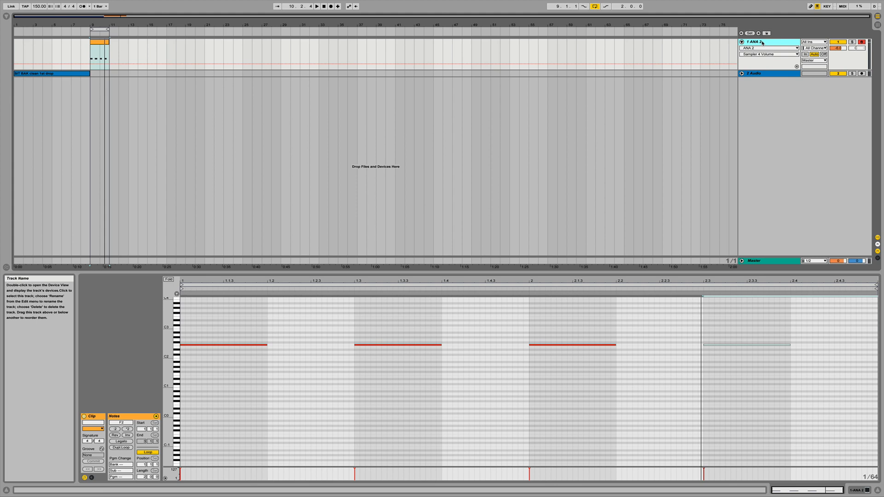
key("ctrl+d")
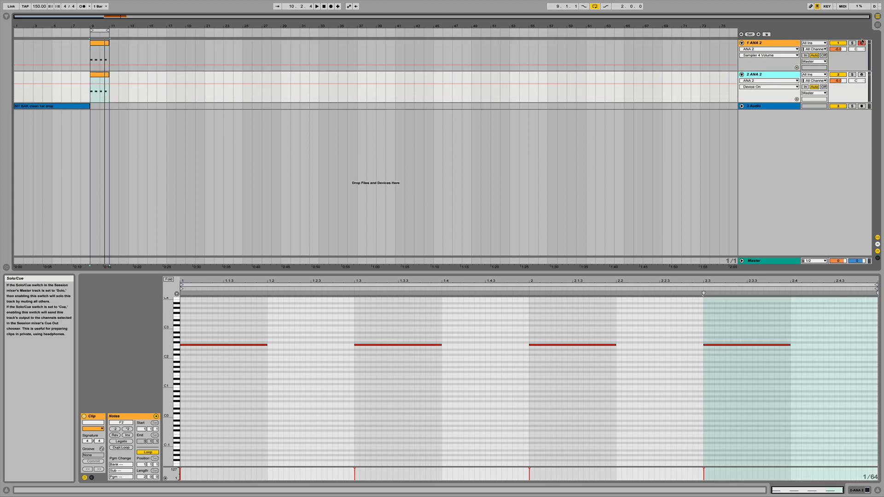
left_click(862, 42)
left_click(852, 74)
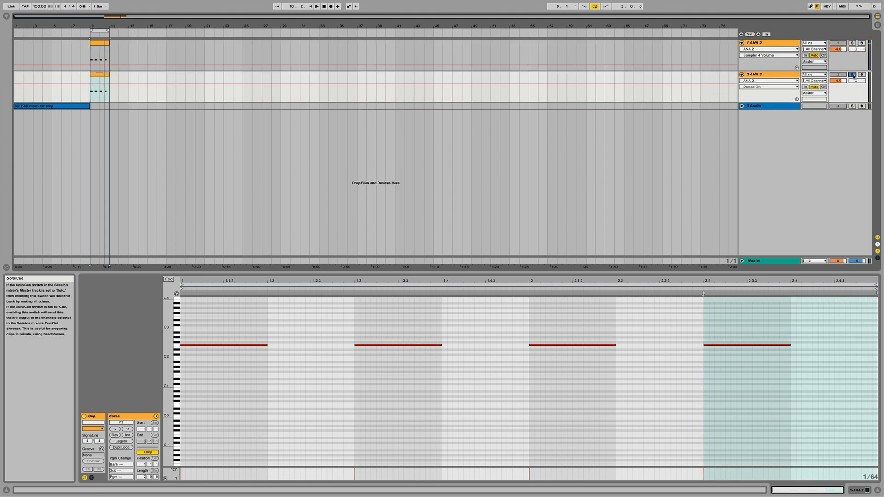
left_click(759, 75)
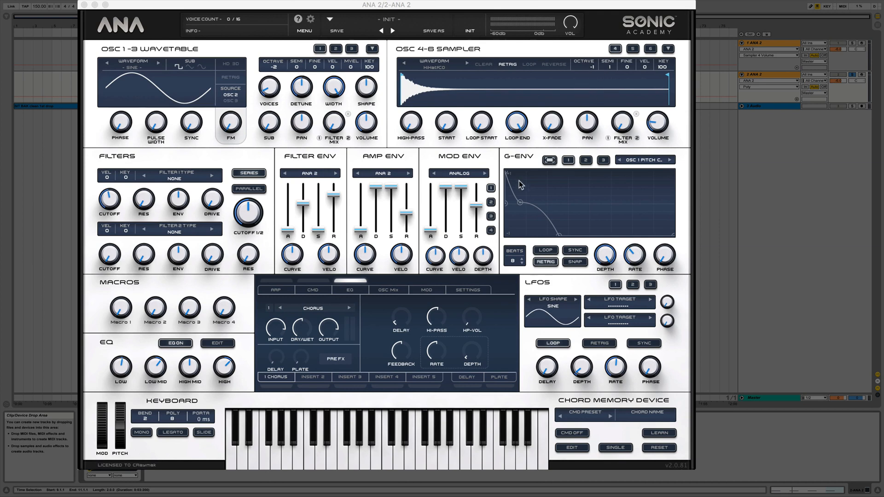
Reshape the copy's G-Env 1 pitch curve into two concave decay segments, moving the middle point slightly earlier.
left_click(549, 159)
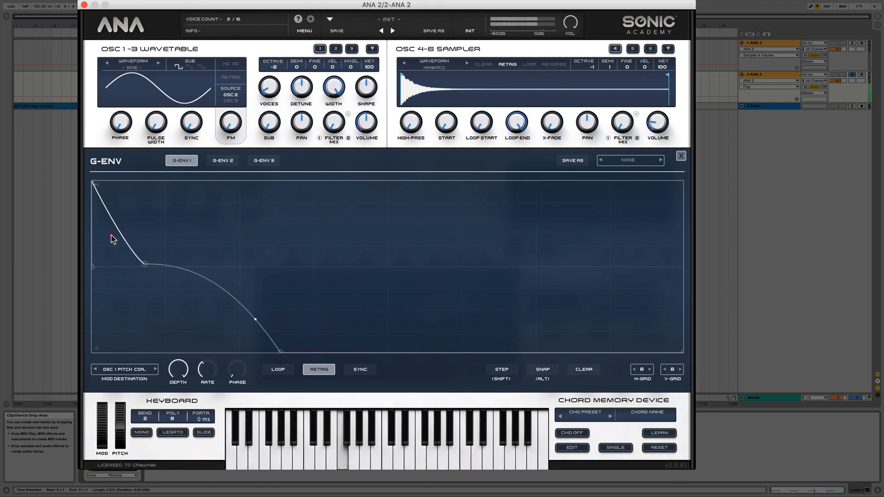
left_click_drag(112, 236, 111, 233)
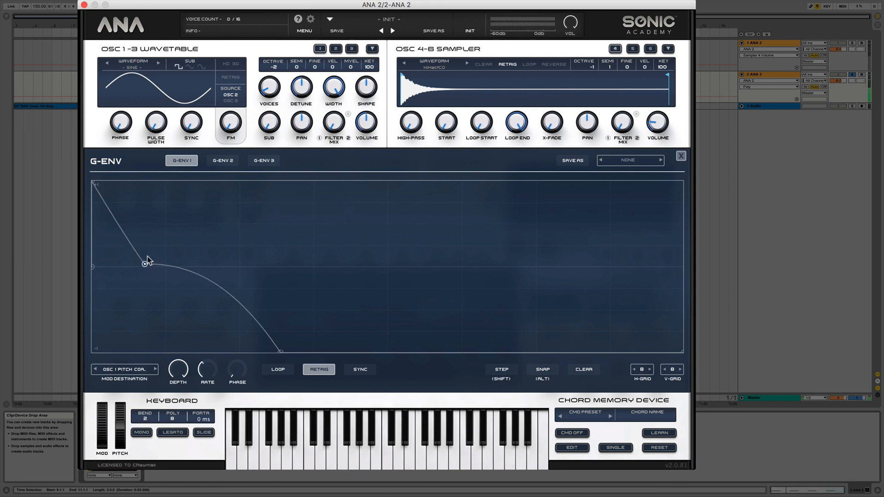
left_click_drag(146, 263, 156, 264)
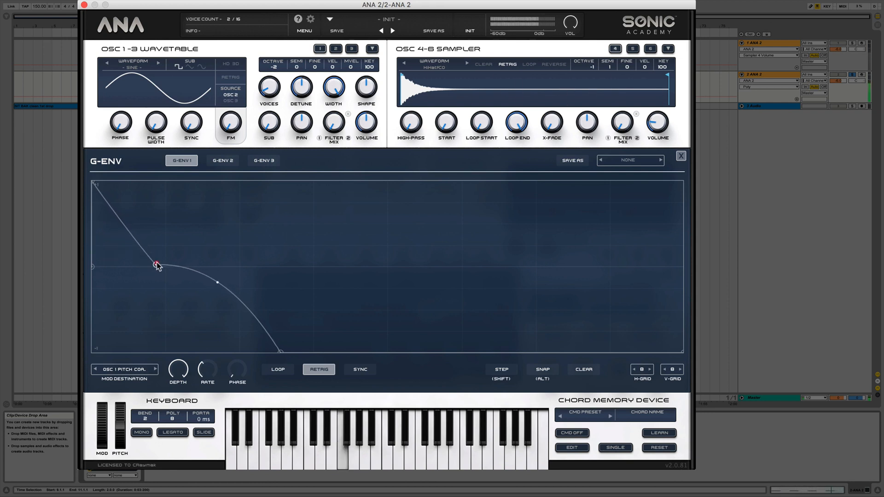
left_click_drag(240, 290, 179, 365)
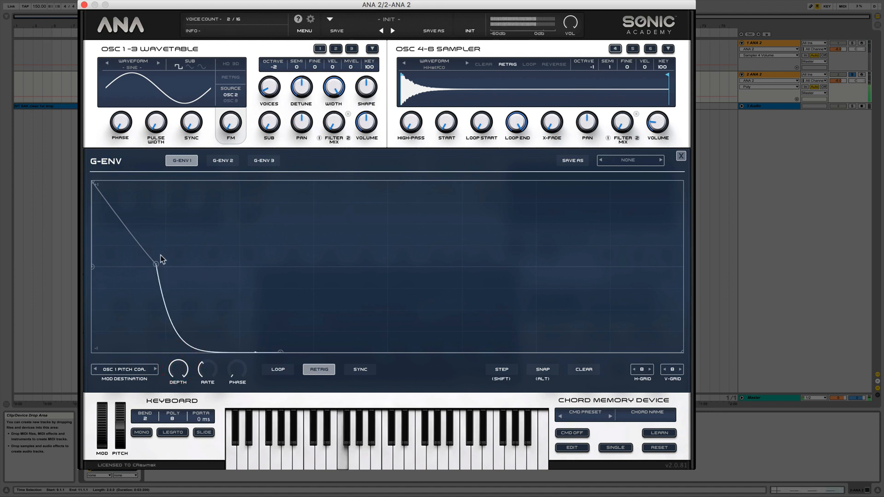
left_click_drag(155, 265, 158, 262)
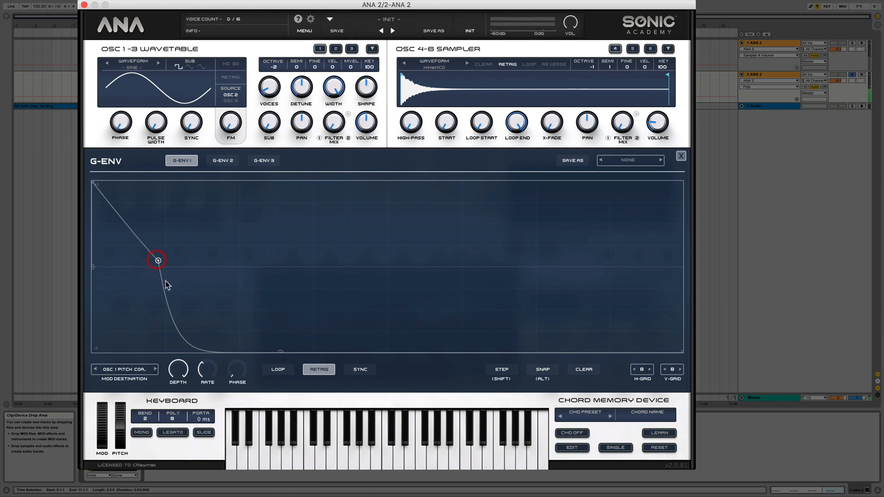
left_click_drag(178, 335, 210, 285)
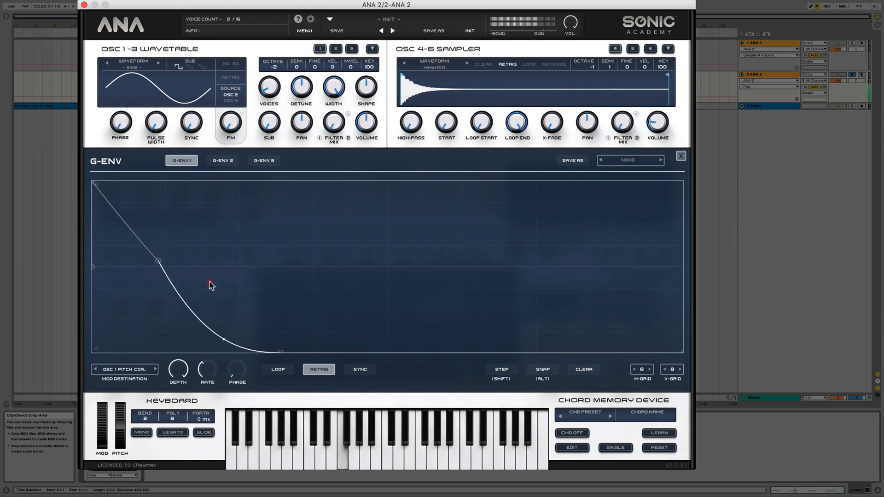
left_click_drag(129, 229, 127, 231)
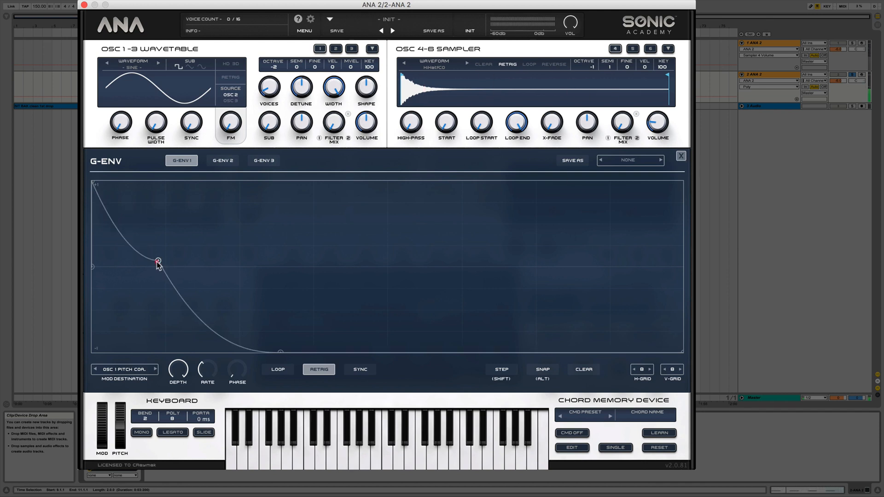
left_click_drag(158, 261, 135, 262)
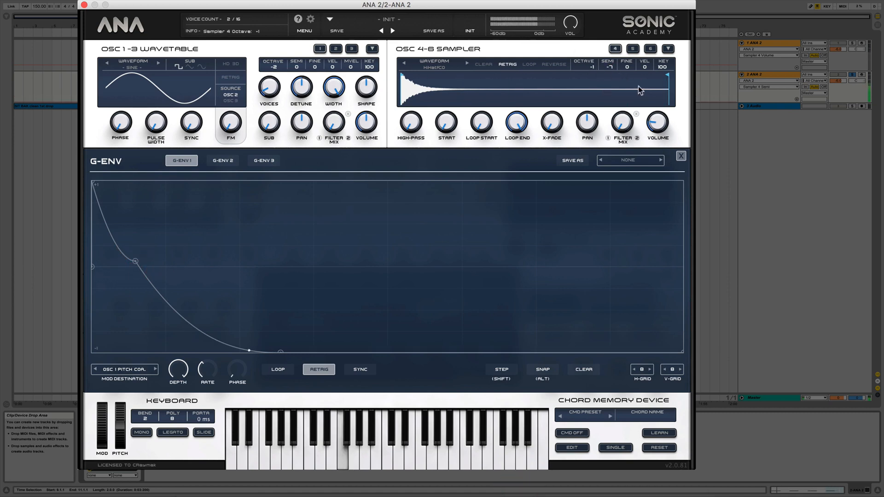
left_click(681, 156)
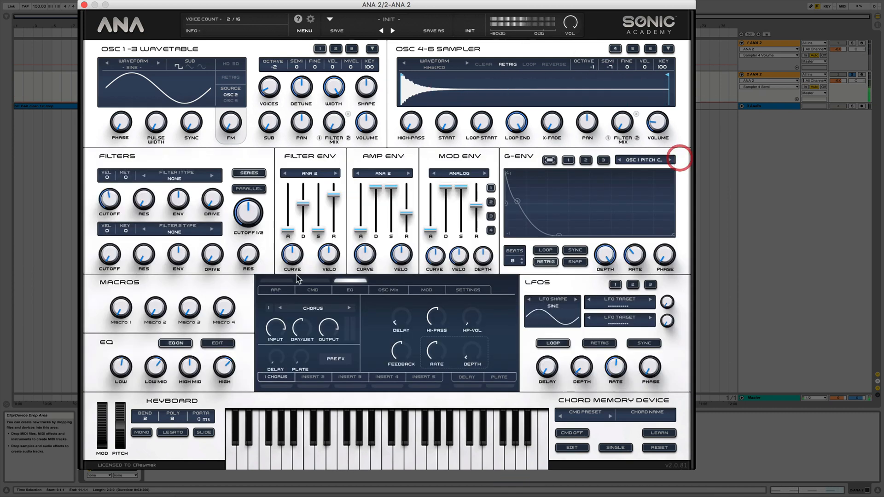
Activate insert effect 1 and replace its Chorus with the Clipper distortion.
left_click(276, 385)
left_click(313, 309)
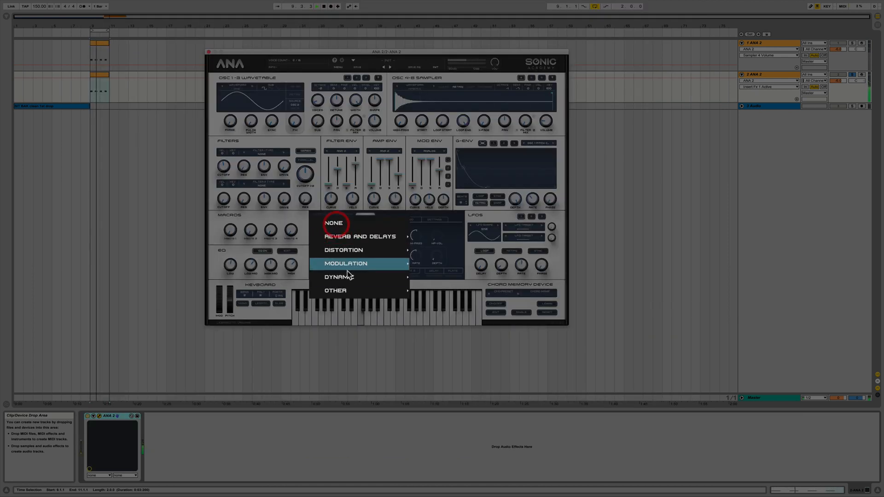
mouse_move(328, 362)
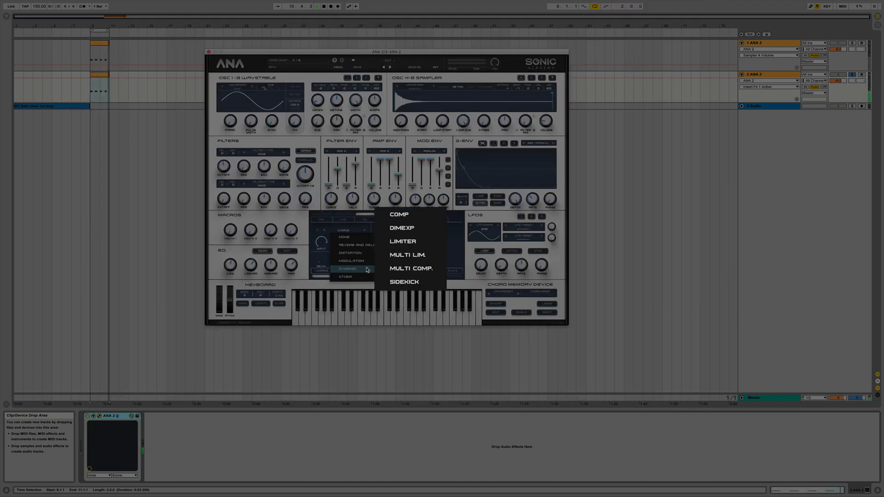
mouse_move(350, 252)
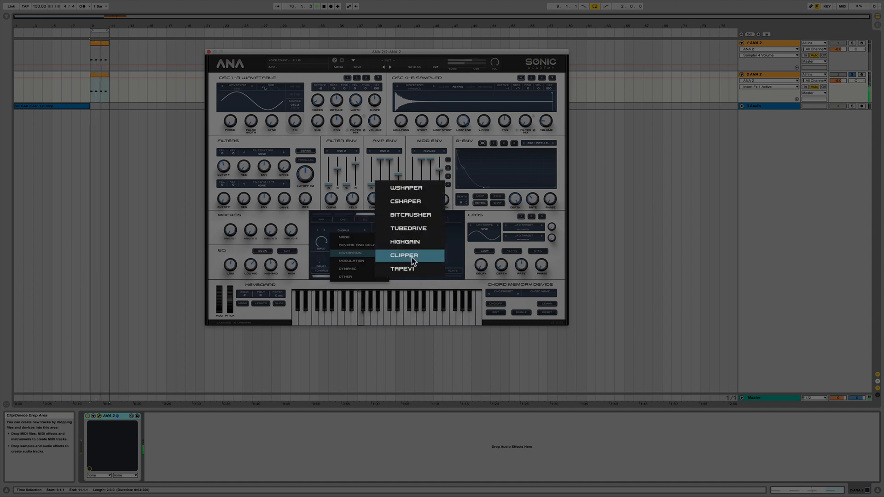
left_click(404, 255)
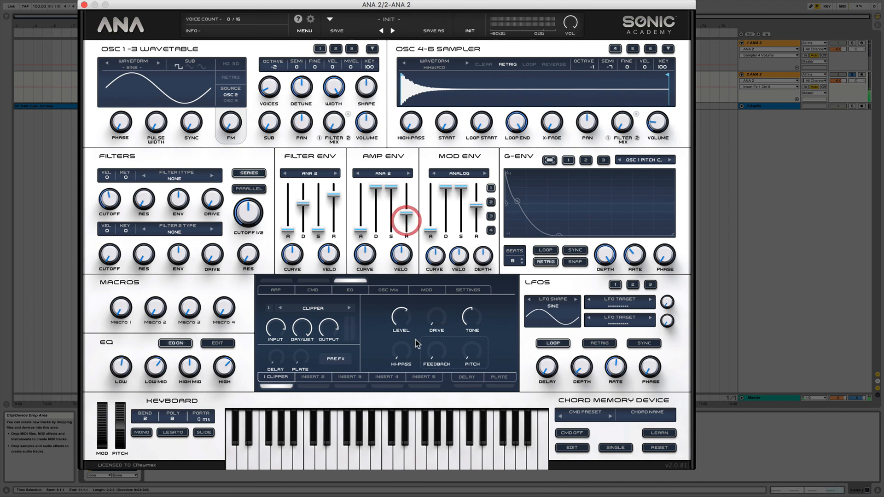
Raise the Clipper's drive to about 32 dB and adjust its level and tone.
left_click(400, 316)
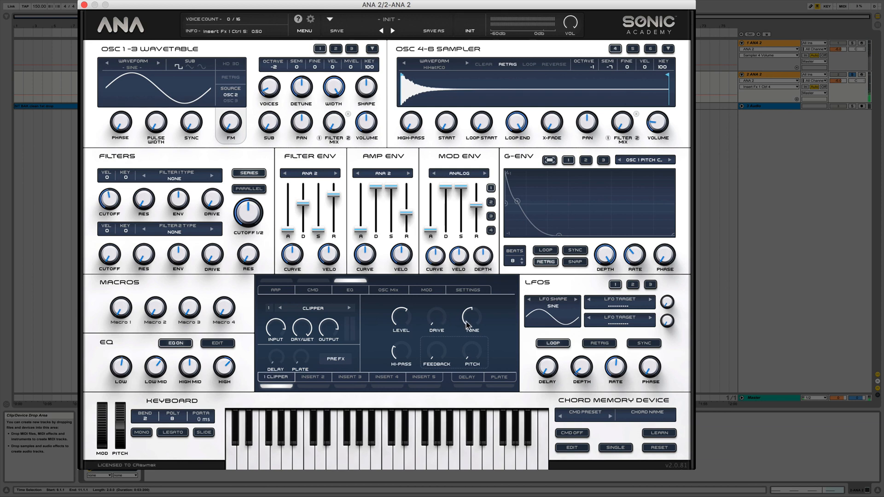
left_click_drag(424, 321, 433, 264)
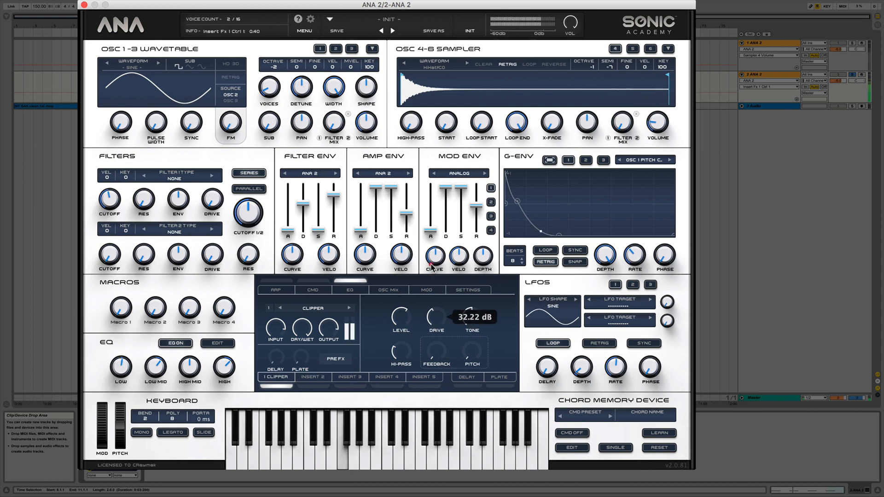
left_click_drag(474, 315, 471, 336)
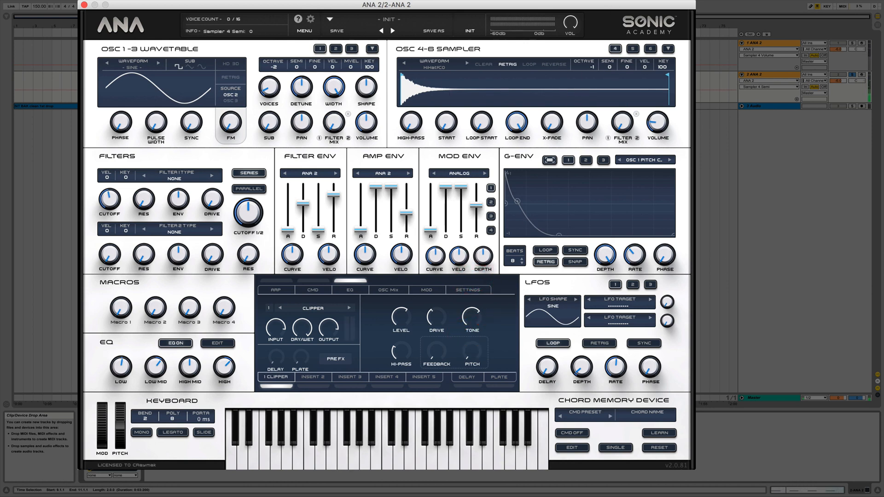
Lower sampler 4's volume and fine-tune the Clipper's level, drive and high-pass.
mouse_move(657, 122)
left_mouse_down()
mouse_move(659, 104)
mouse_move(657, 132)
left_mouse_up()
left_click_drag(408, 308, 405, 287)
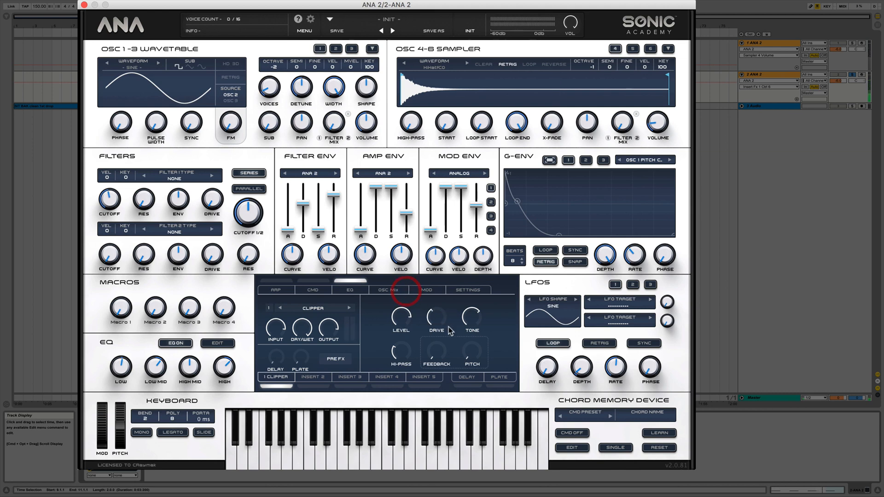
left_click(437, 314)
left_click_drag(438, 313, 474, 326)
left_click_drag(405, 351, 407, 342)
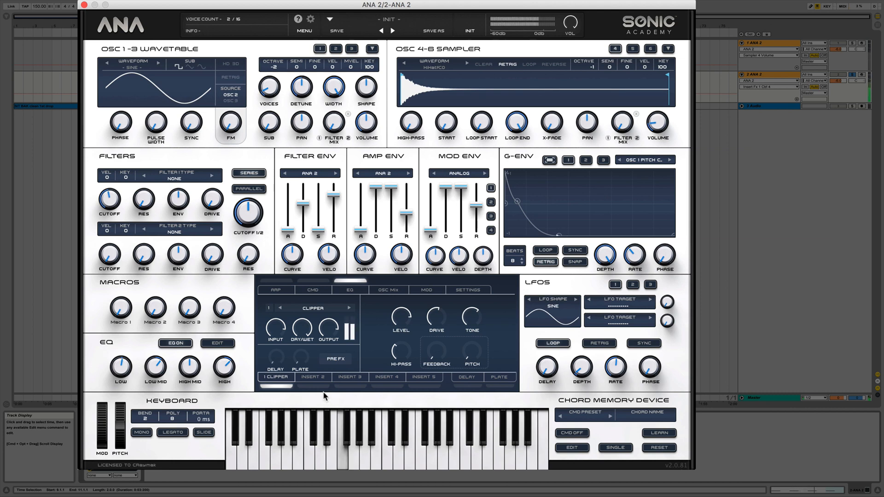
Activate insert effect 2 and load the Phaser modulation effect in it.
left_click(309, 377)
left_click(312, 308)
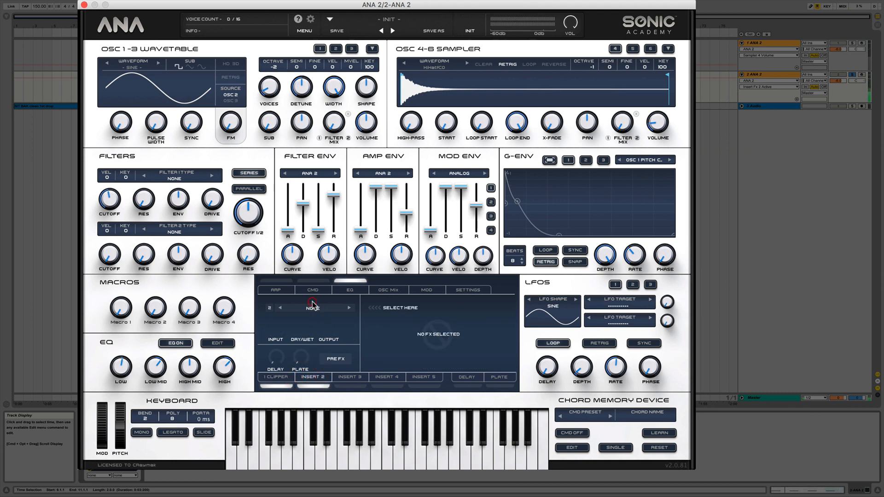
mouse_move(319, 377)
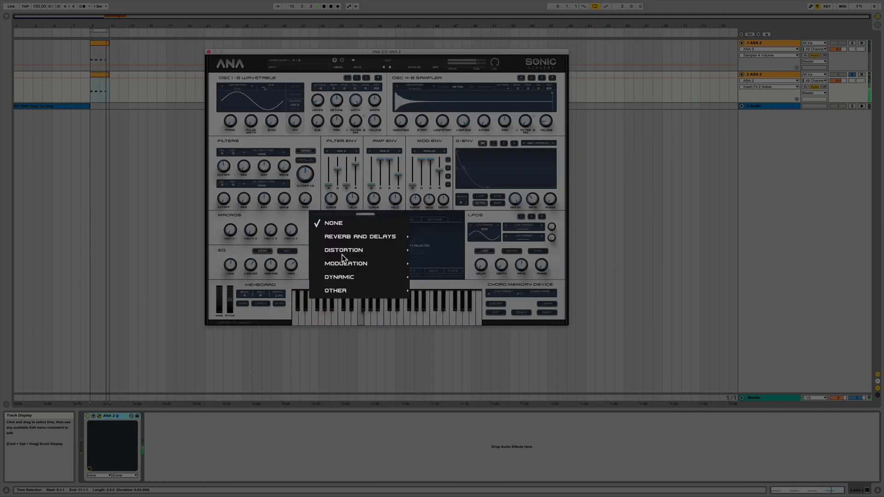
mouse_move(351, 262)
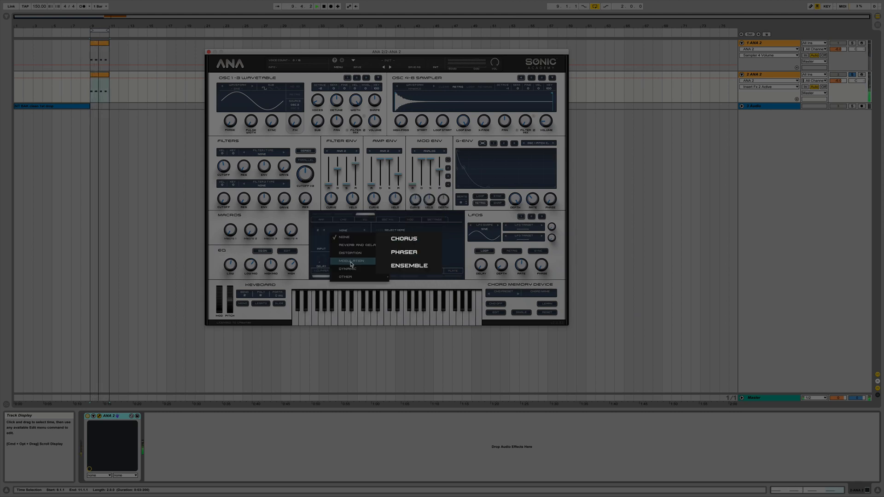
left_click(411, 255)
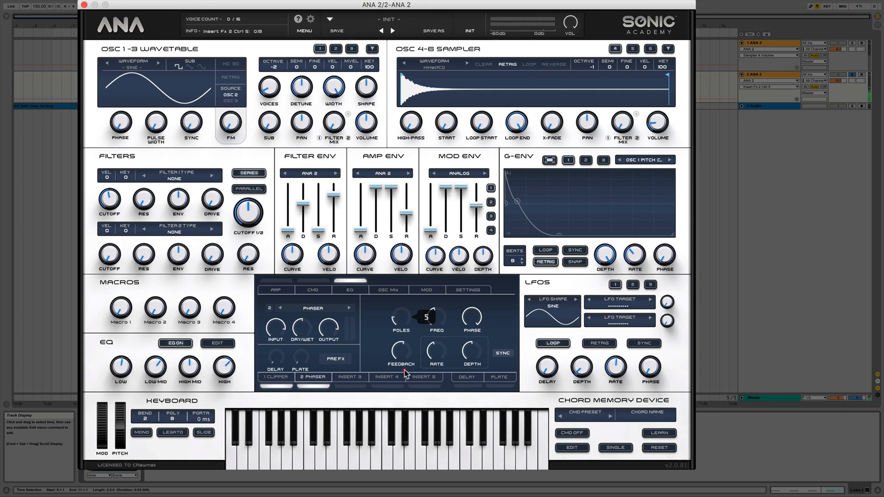
Reduce the Phaser's poles and depth, sync and raise its rate, adjust its phase, and set its frequency to about 1677 Hz.
left_click_drag(401, 390, 402, 392)
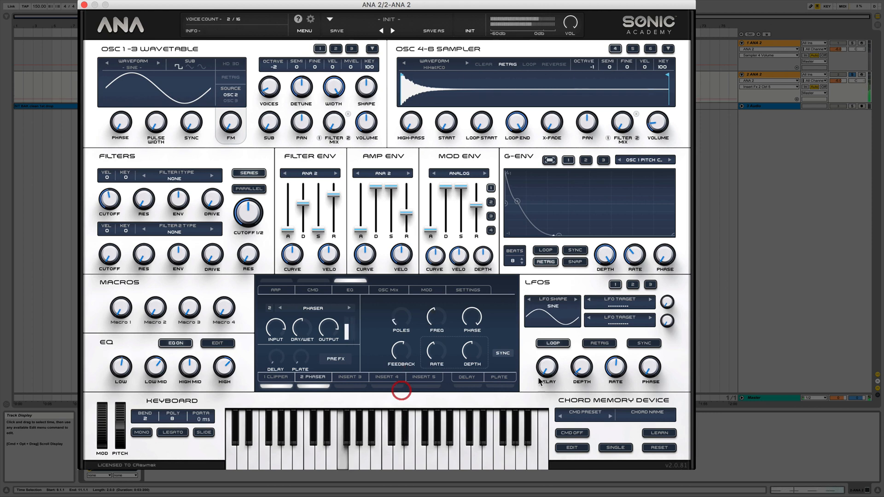
left_click(503, 352)
left_click_drag(437, 349, 445, 304)
left_click_drag(472, 351, 462, 458)
left_click_drag(466, 401, 466, 409)
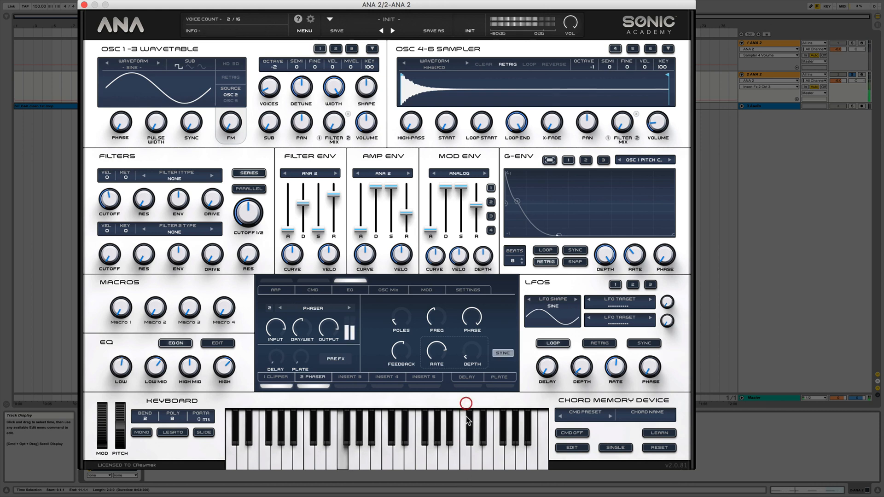
left_click_drag(472, 318, 468, 171)
mouse_move(437, 319)
left_mouse_down()
mouse_move(438, 262)
mouse_move(427, 348)
mouse_move(433, 305)
left_mouse_up()
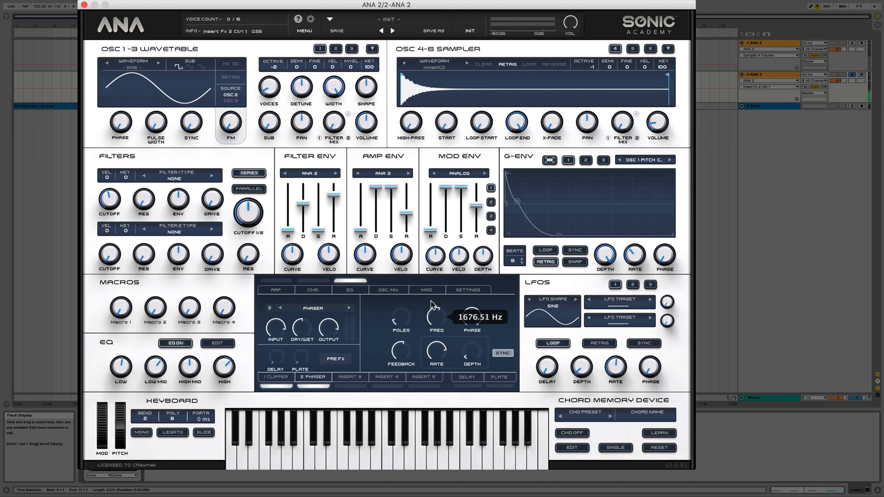
Fine-tune the Phaser by setting its poles to 4, its feedback to about 31%, and adjusting its frequency.
left_click_drag(400, 351, 401, 388)
left_click_drag(436, 320, 438, 312)
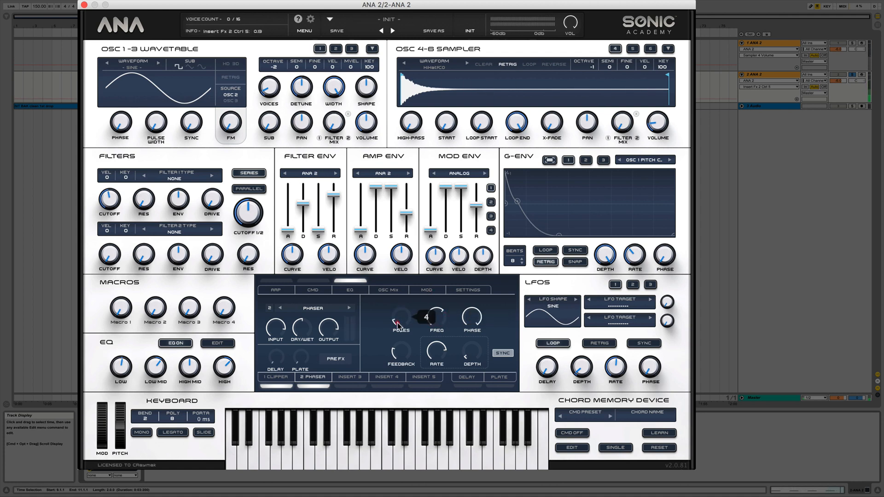
left_click_drag(397, 324, 404, 346)
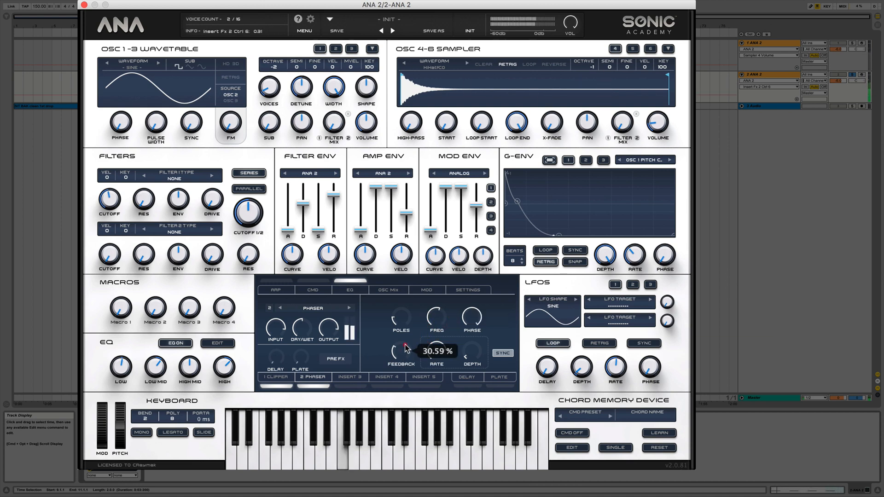
left_click_drag(439, 322, 441, 331)
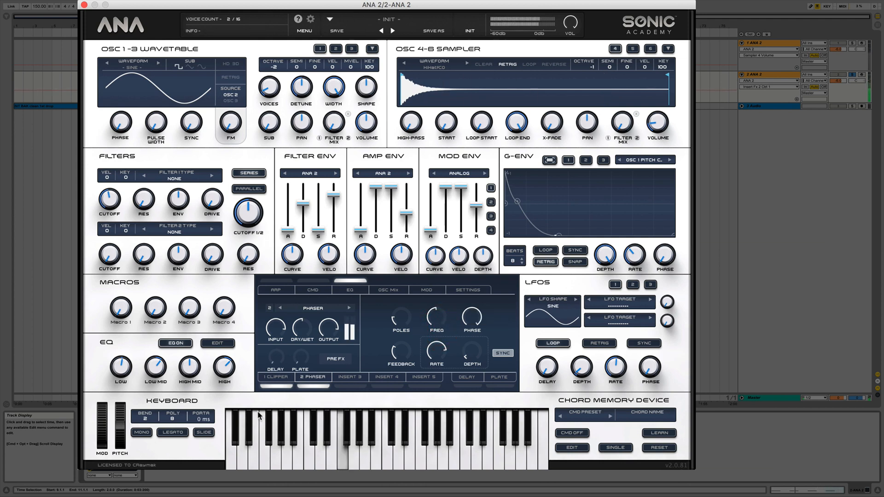
Return to the Clipper in insert 1 and fine-tune its drive, tone and high-pass.
left_click(271, 377)
left_click(437, 314)
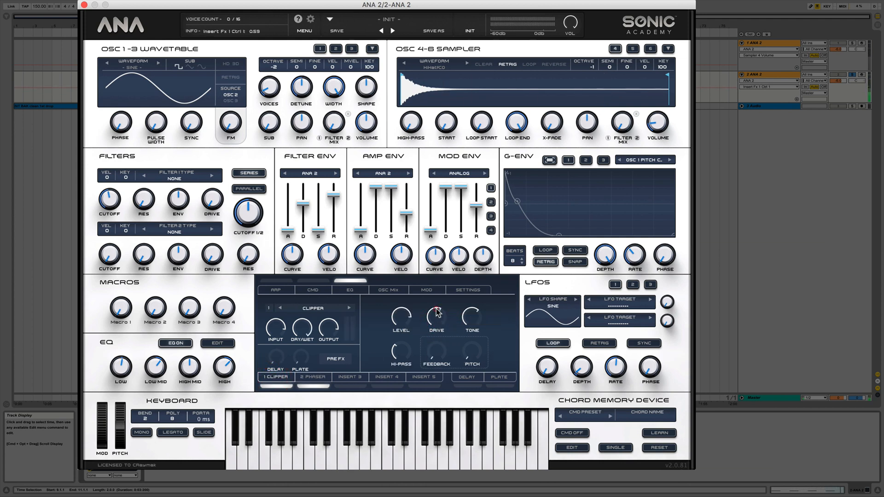
left_click_drag(471, 319, 474, 316)
left_click_drag(403, 354, 404, 353)
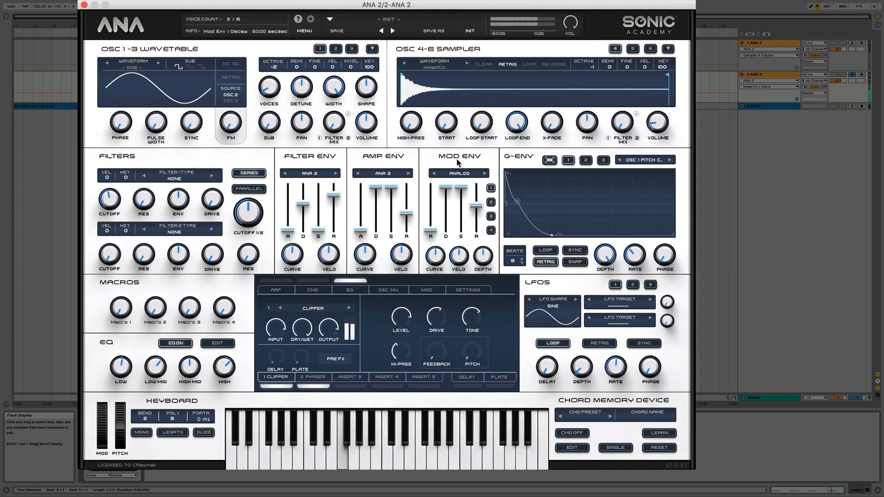
left_click(550, 160)
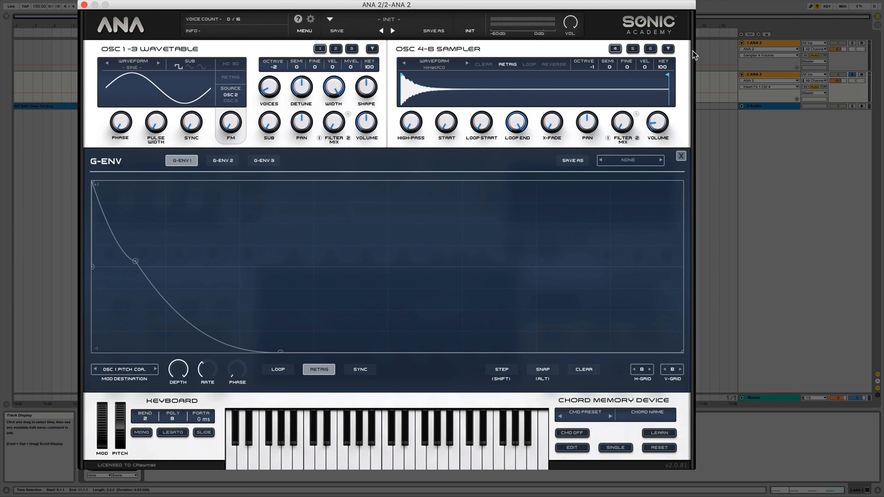
left_click(681, 156)
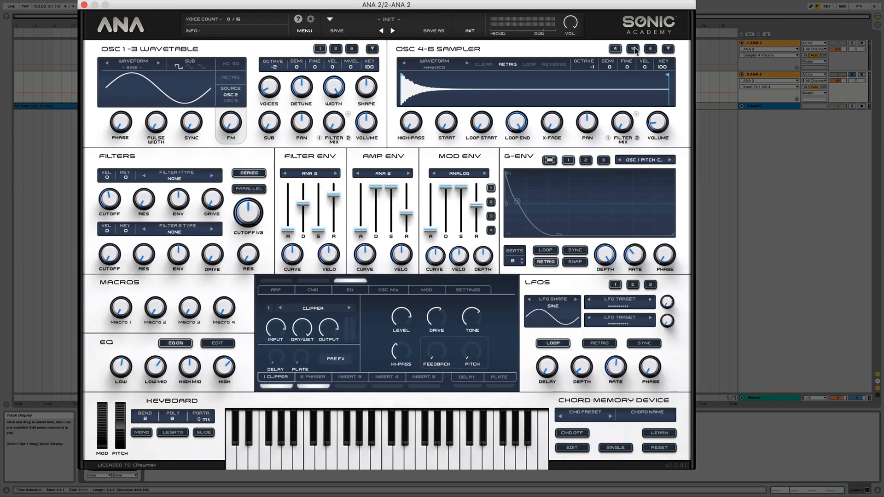
Load the White Noise sample from the Noise category into sampler 5 and switch its playback from loop to retrig.
left_click(634, 49)
left_click(435, 66)
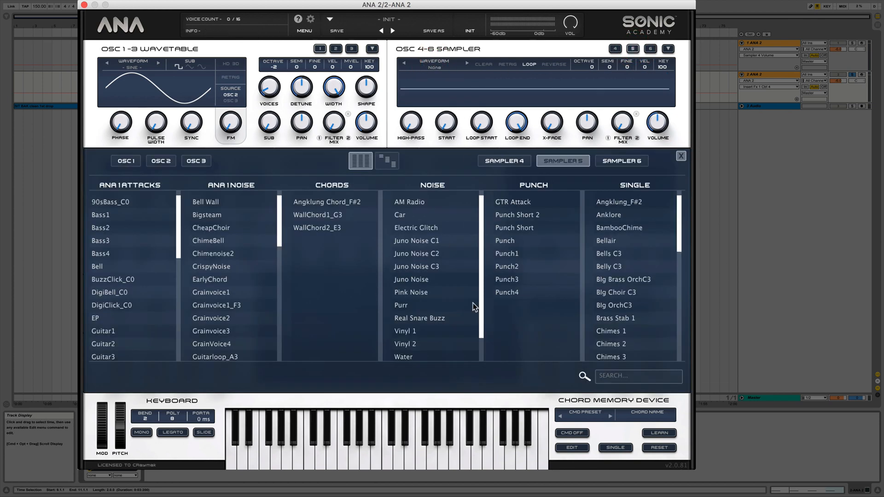
type("white")
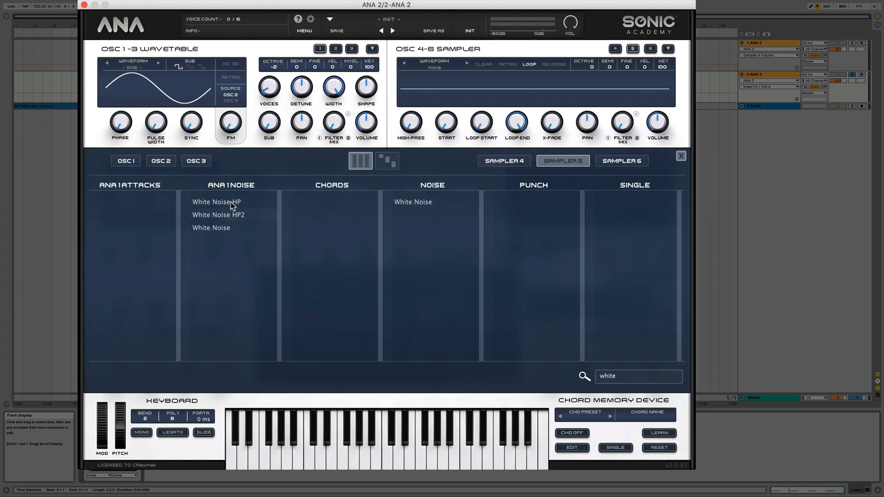
double_click(409, 201)
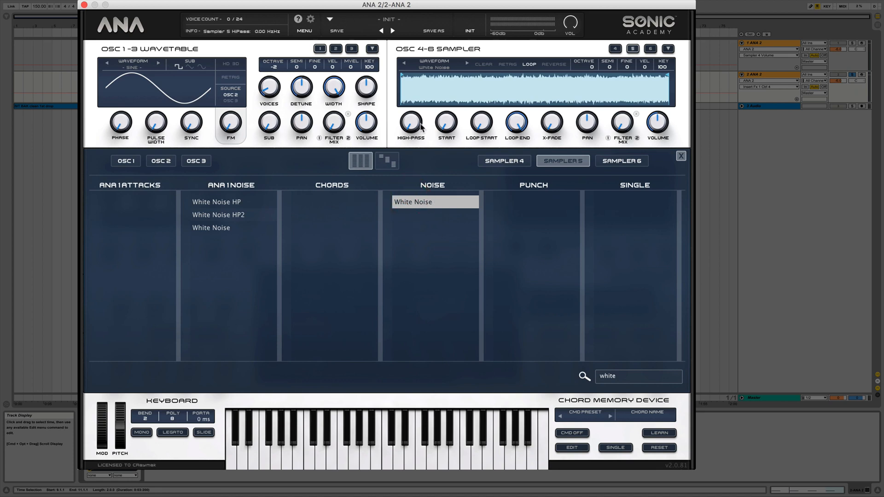
left_click(530, 65)
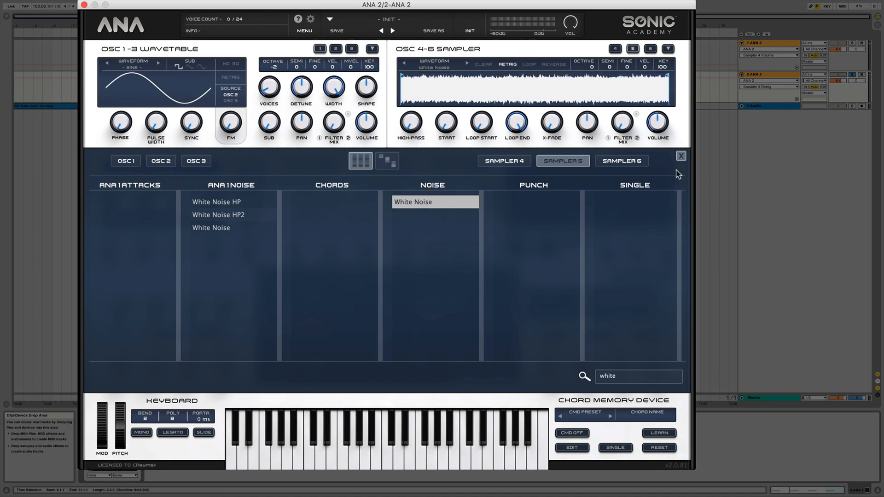
left_click(681, 156)
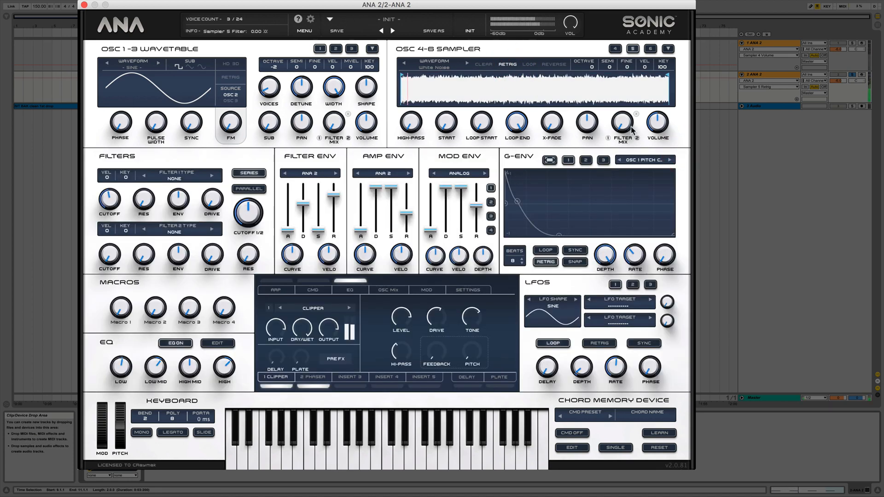
Set sampler 5's octave to 2, and adjust its volume and loop end.
left_click_drag(658, 122, 654, 189)
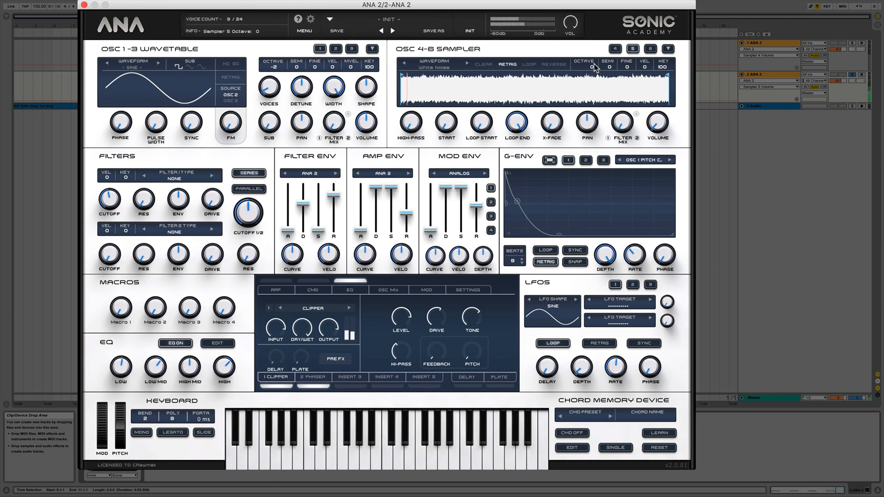
mouse_move(595, 68)
left_mouse_down()
mouse_move(584, 111)
mouse_move(598, 60)
mouse_move(597, 15)
mouse_move(592, 30)
left_mouse_up()
left_click_drag(517, 122, 518, 338)
left_click_drag(517, 122, 521, 9)
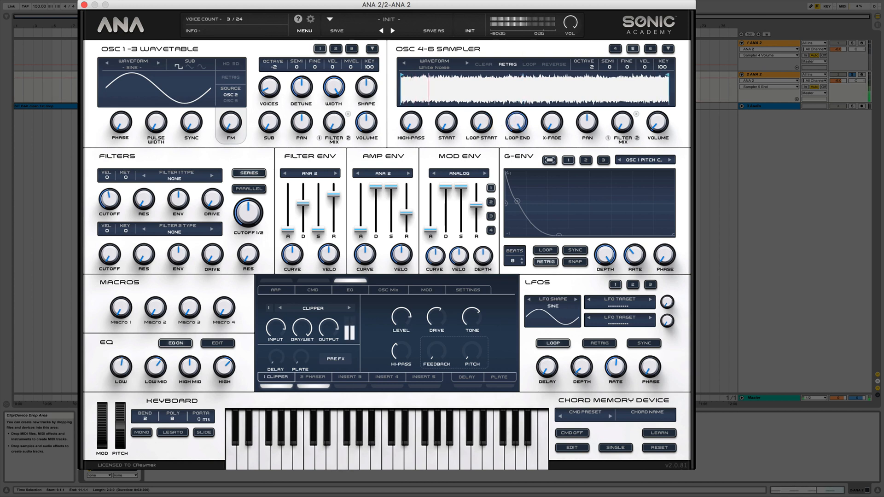
left_click_drag(656, 128, 658, 110)
Assign G-Env 1 to Sampler 5 Pitch Coarse in the mod matrix with an amount of 100.
left_click(423, 290)
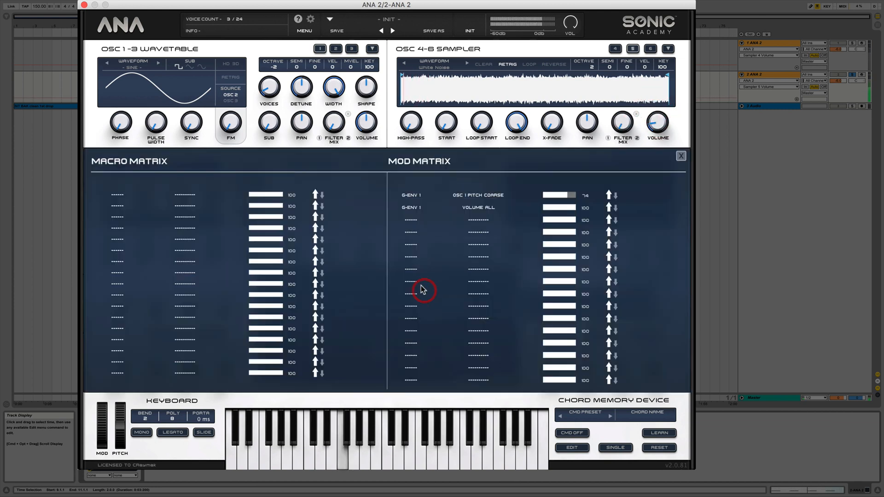
left_click(415, 221)
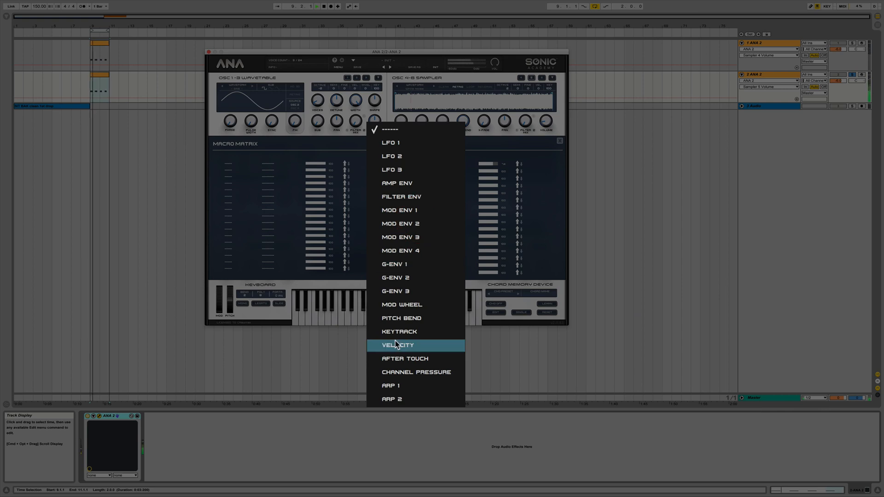
left_click(401, 260)
left_click(482, 219)
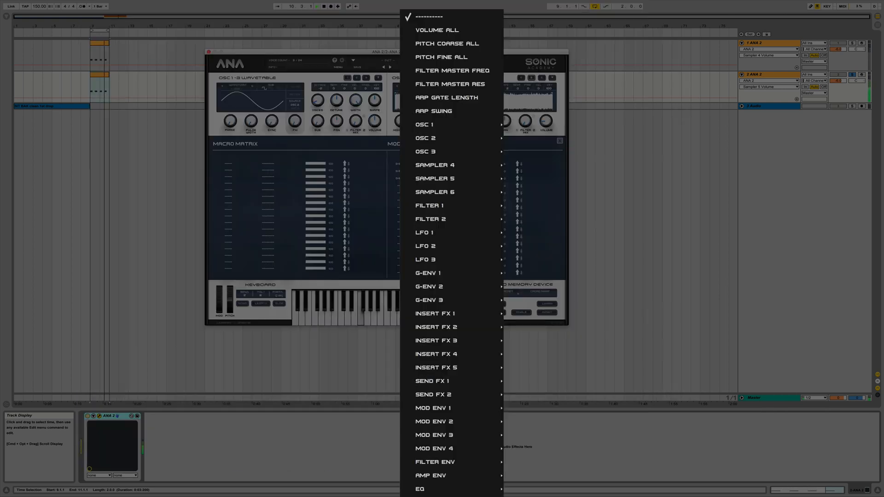
mouse_move(441, 280)
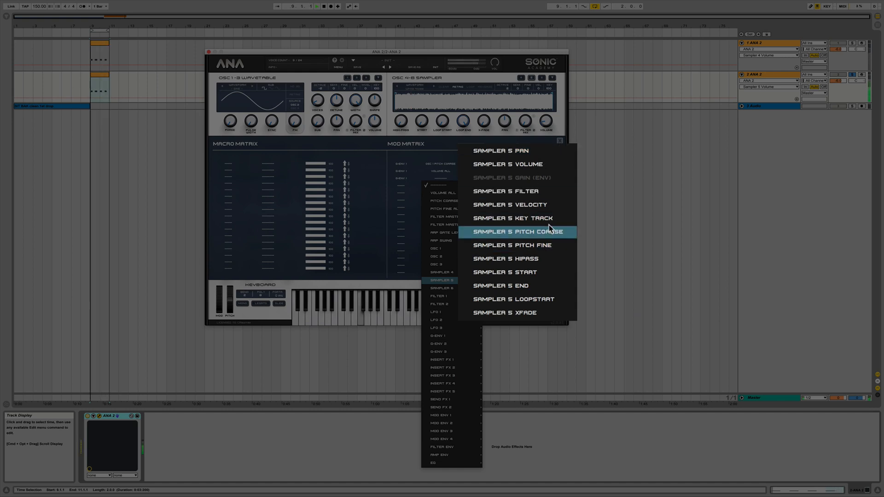
left_click(549, 232)
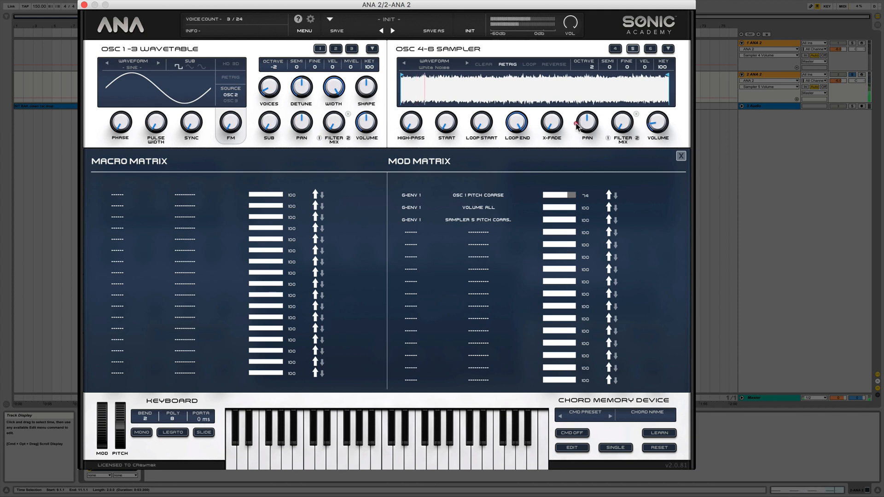
left_click_drag(574, 221, 642, 210)
left_click(681, 157)
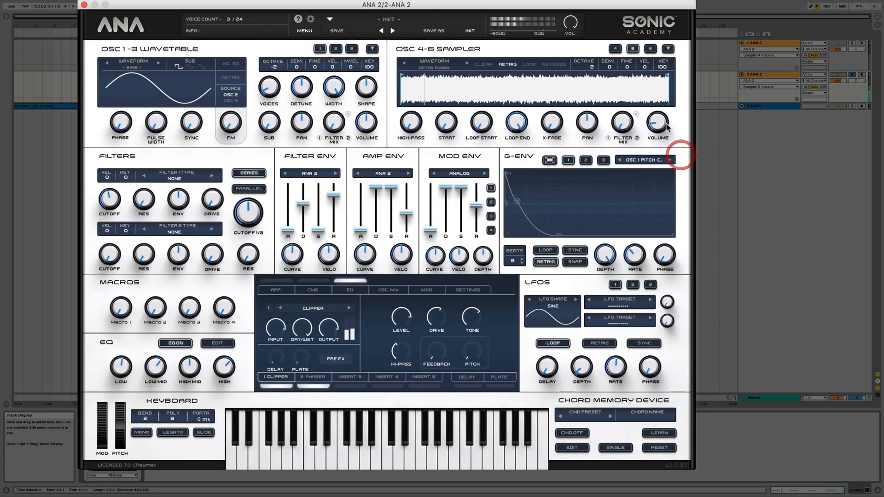
Lower sampler 5's volume and raise its high-pass to thin out the white noise.
mouse_move(655, 145)
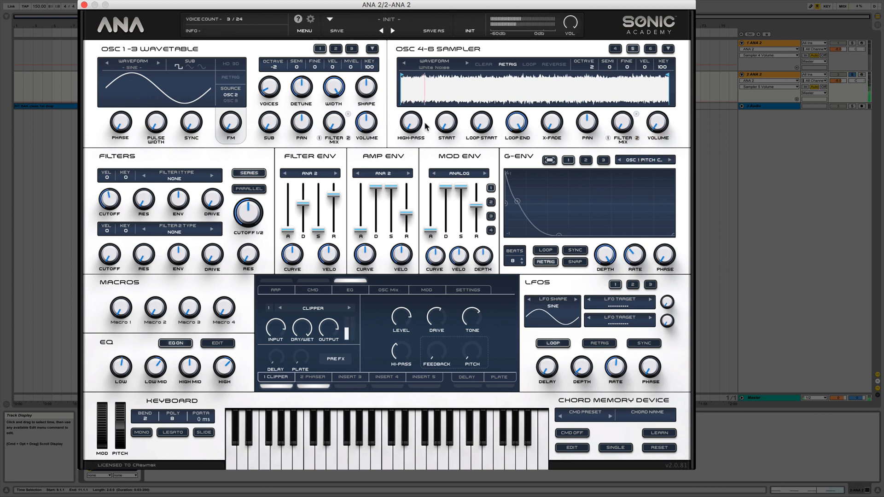
left_click_drag(426, 127, 416, 32)
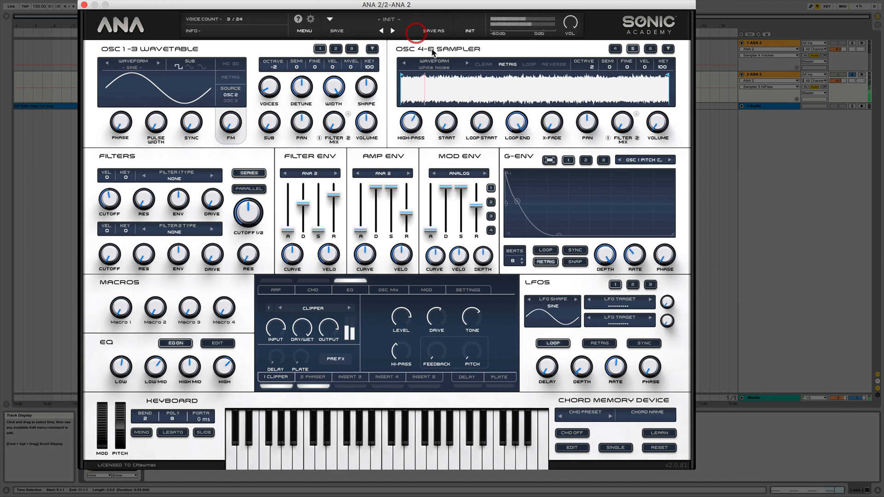
Reduce the G-Env 1 modulation of Sampler 5 Pitch Coarse to about 24 and fine-tune sampler 5's volume.
left_click(425, 289)
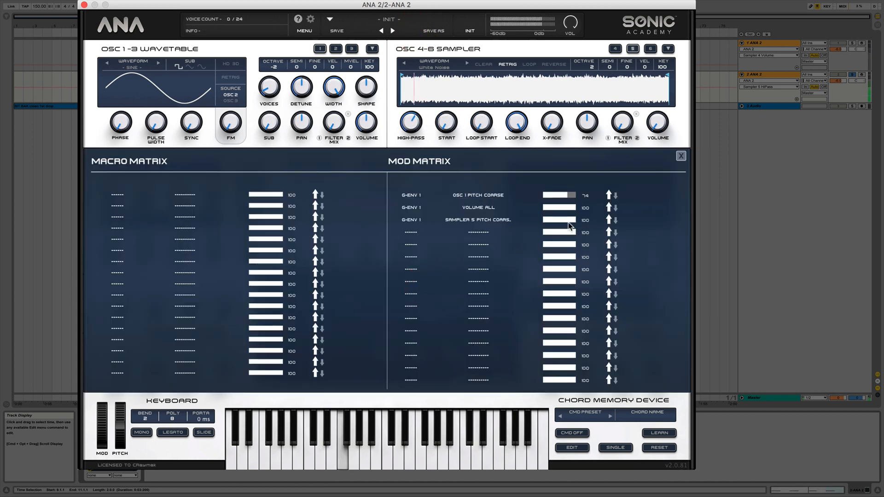
left_click_drag(569, 226, 552, 222)
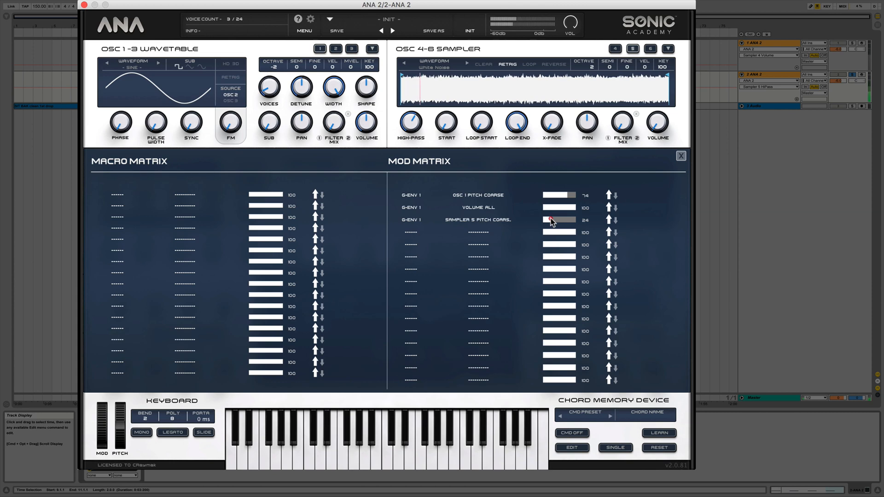
left_click(681, 156)
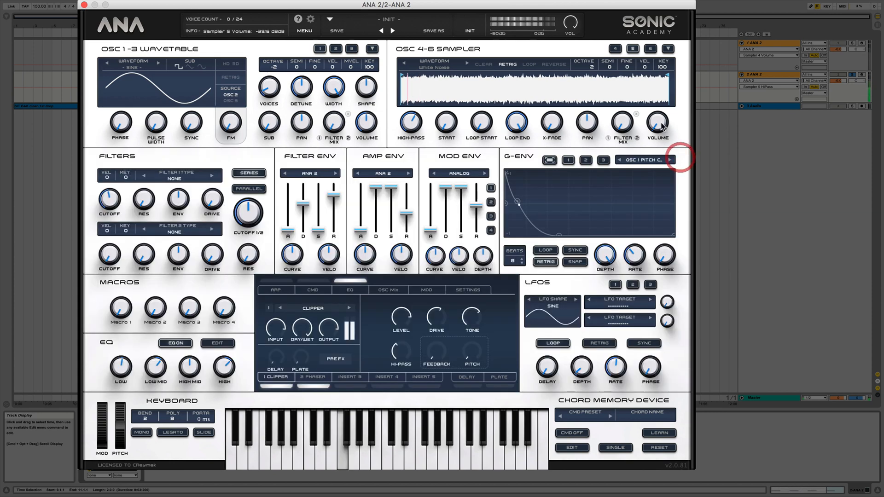
left_click_drag(662, 124, 662, 125)
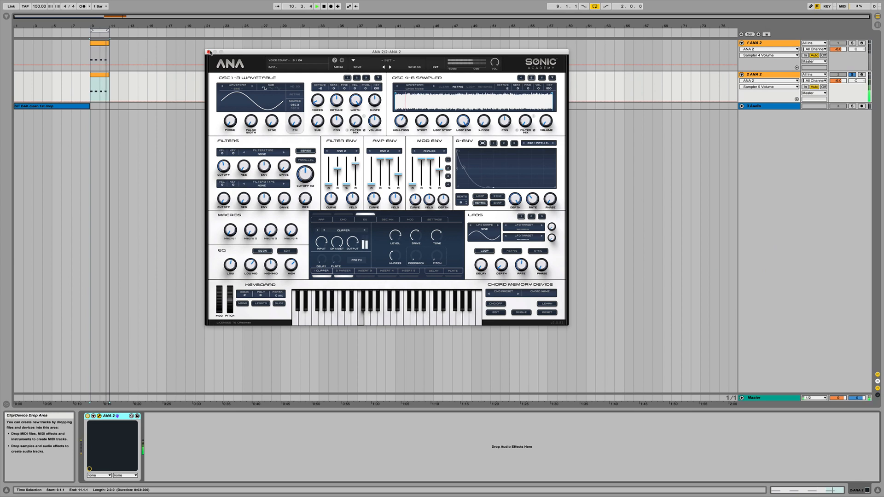
Close the synth window and solo the first ANA 2 track to hear the original kick.
left_click(209, 52)
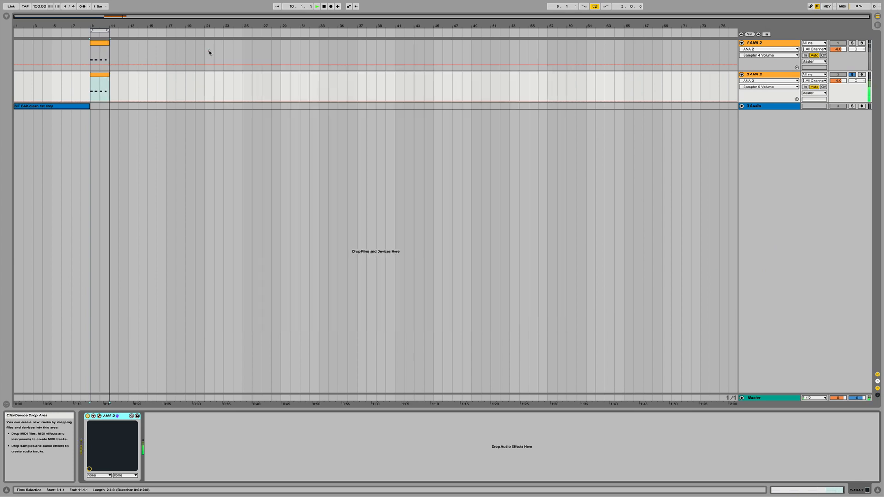
left_click(781, 43)
left_click(852, 43)
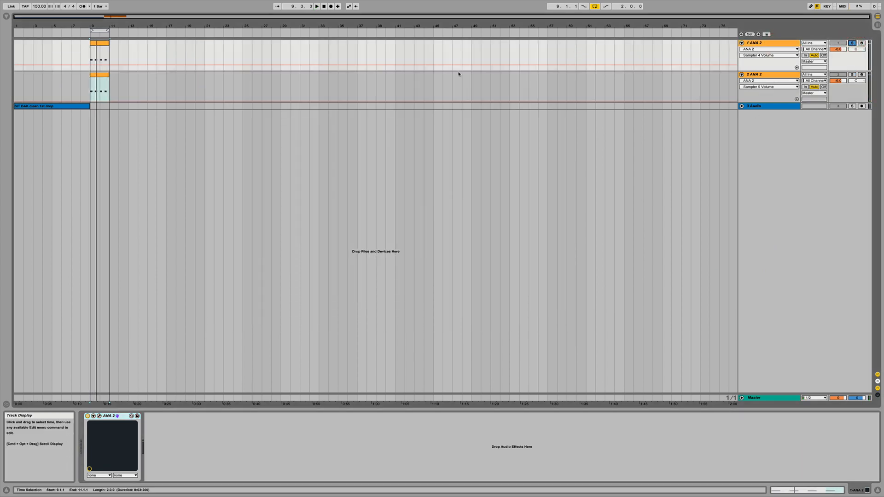
key("space")
Add an EQ Eight to the first ANA 2 track and roll off its highs with filter 8 at about 2.46 kHz.
left_click(6, 17)
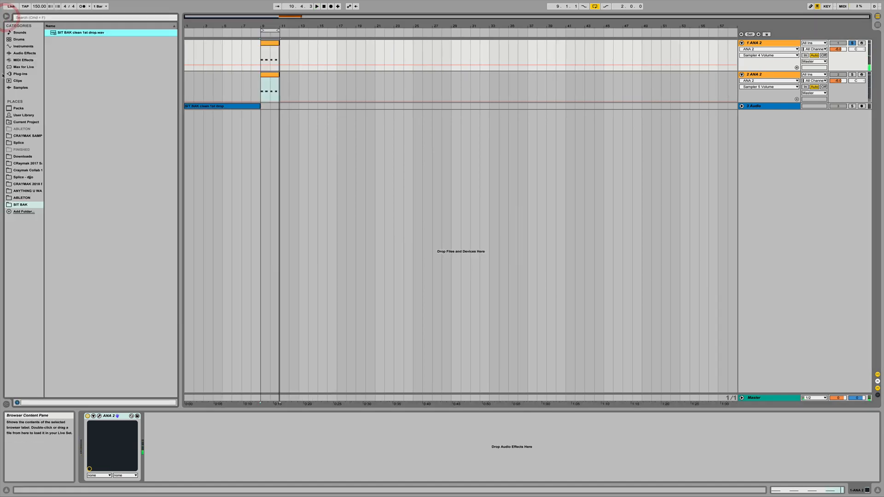
left_click(24, 53)
left_click(76, 101)
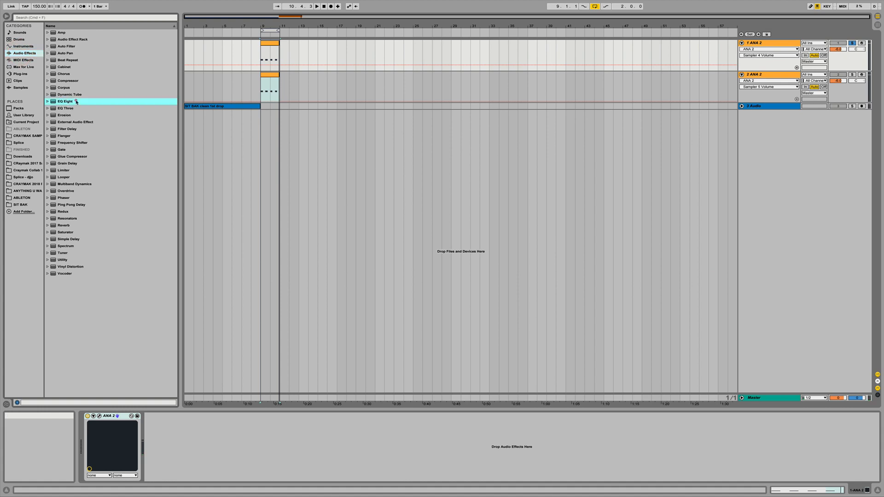
key("Return")
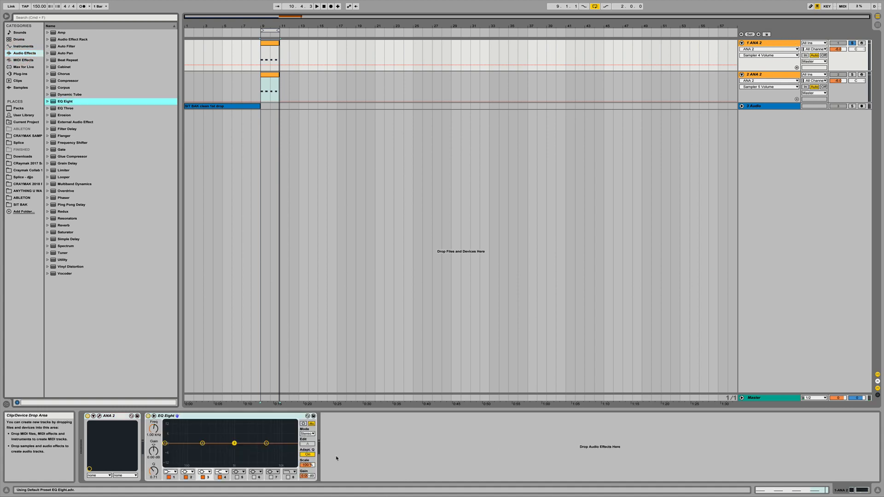
left_click_drag(292, 449, 252, 451)
key("space")
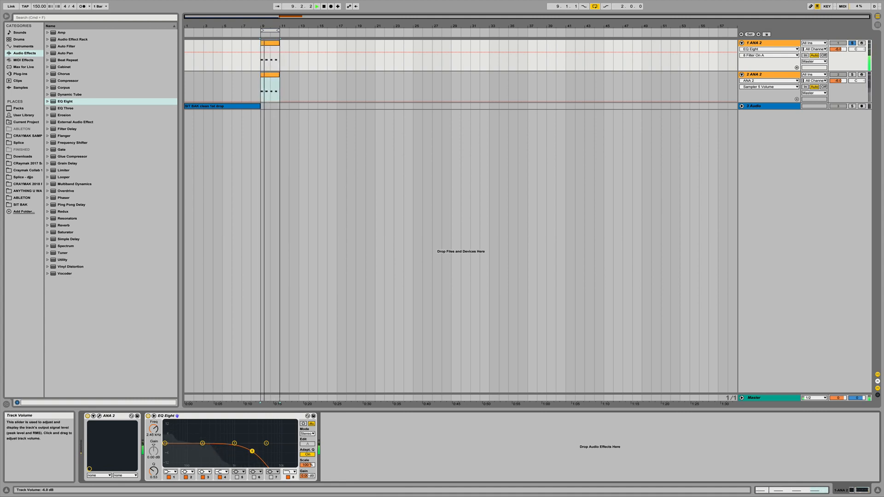
Balance both soloed ANA 2 tracks by lowering the first one's volume and setting the second's to about -3.8 dB.
left_click_drag(839, 50, 839, 56)
key("space")
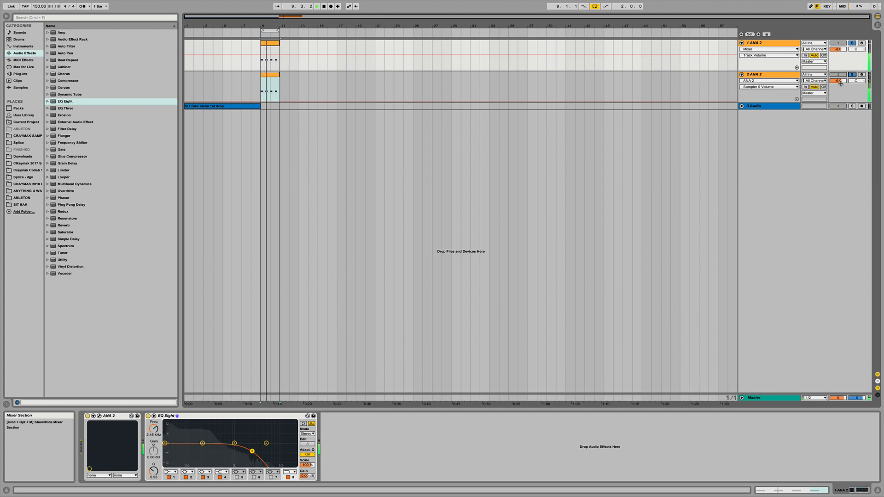
left_click_drag(838, 81, 838, 78)
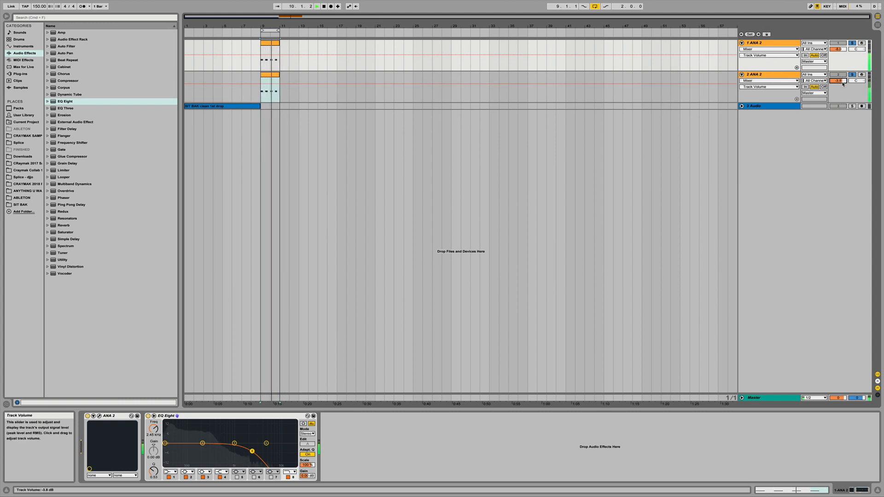
Fine-tune sampler 5's volume in the second track's ANA 2, close the synth, and raise that track's volume to about -2.3 dB.
left_click(770, 73)
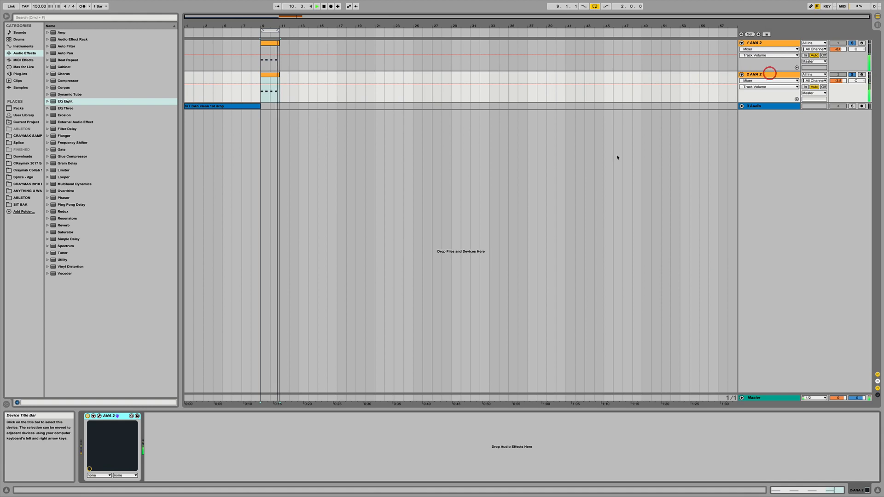
left_click(99, 416)
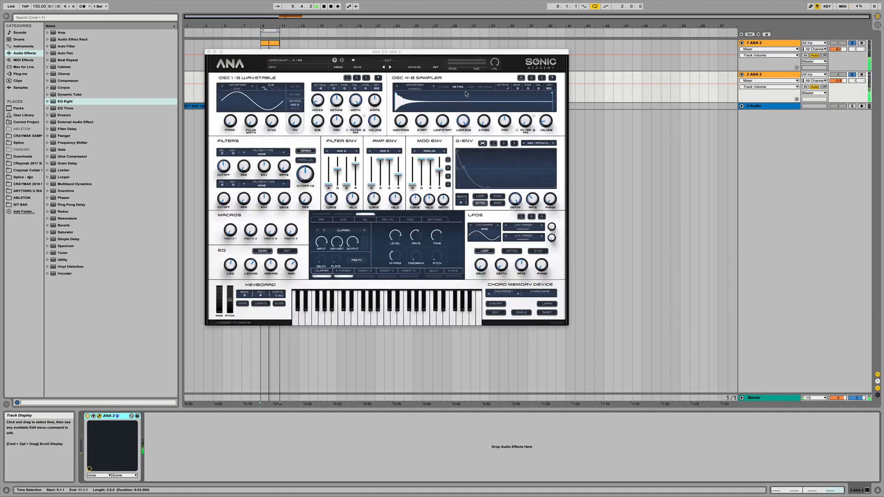
left_click(532, 78)
left_click(776, 74)
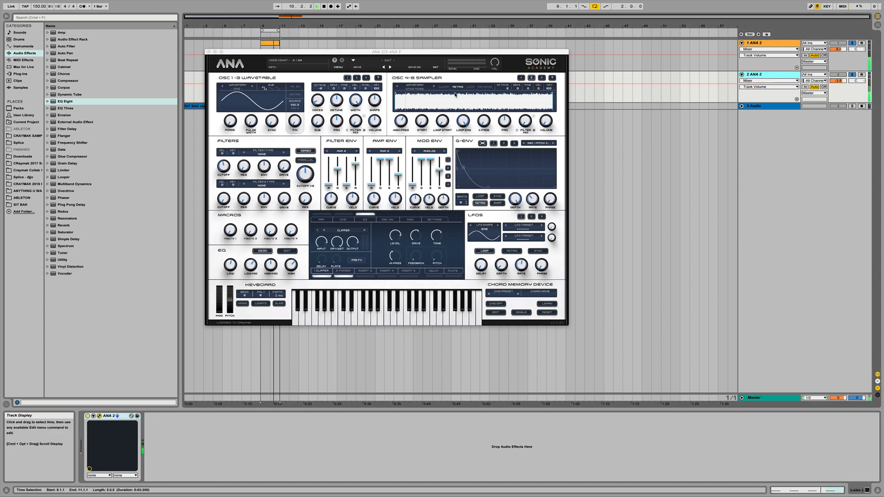
left_click(547, 123)
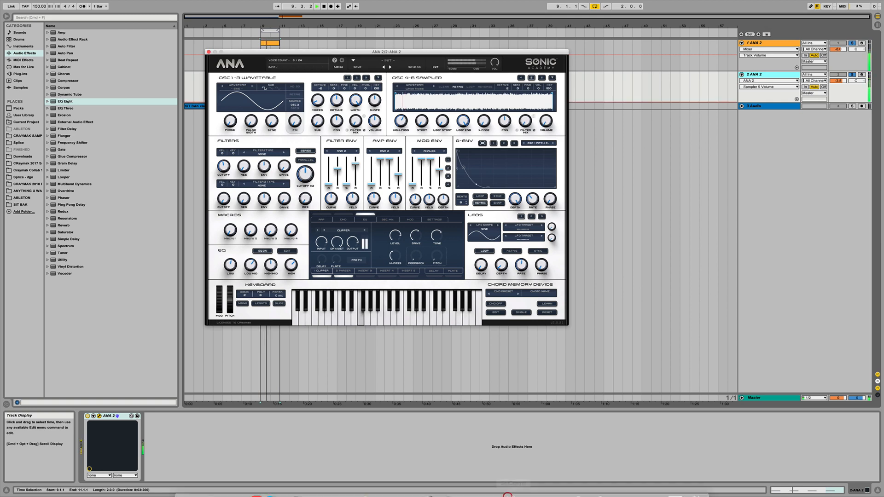
left_click(209, 51)
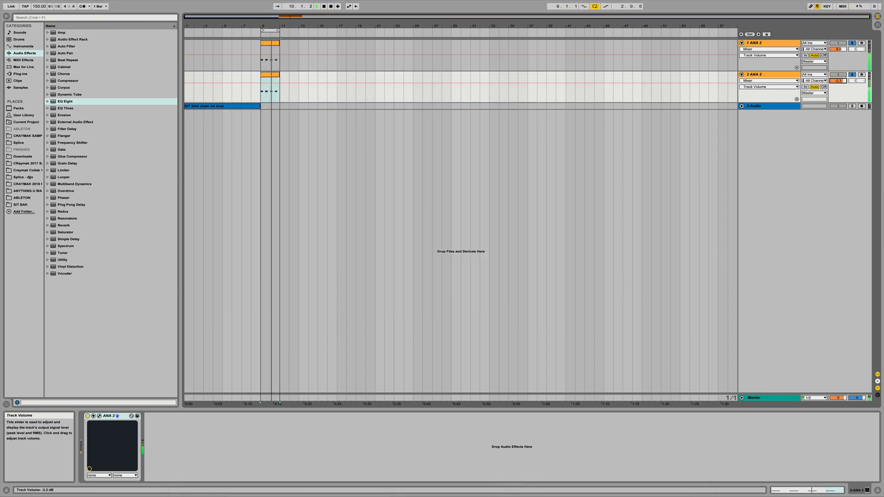
Add an EQ Eight to the second ANA 2 track and solo only that track.
left_click(763, 75)
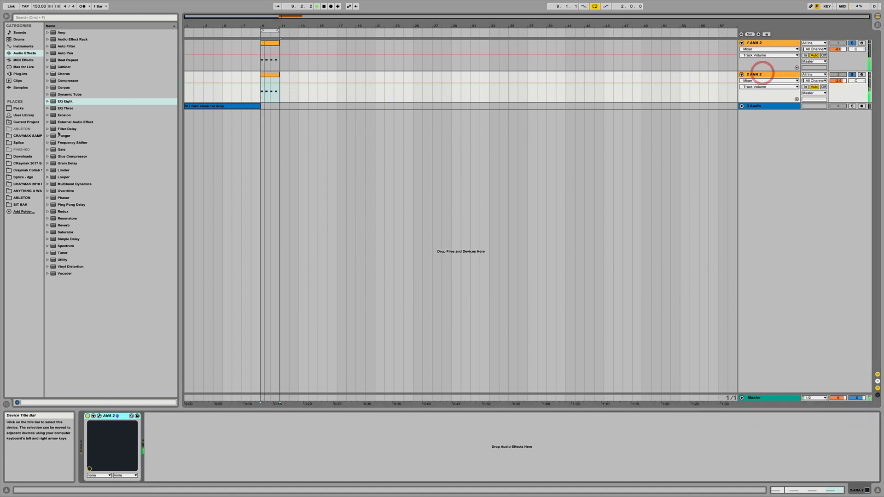
left_click(64, 102)
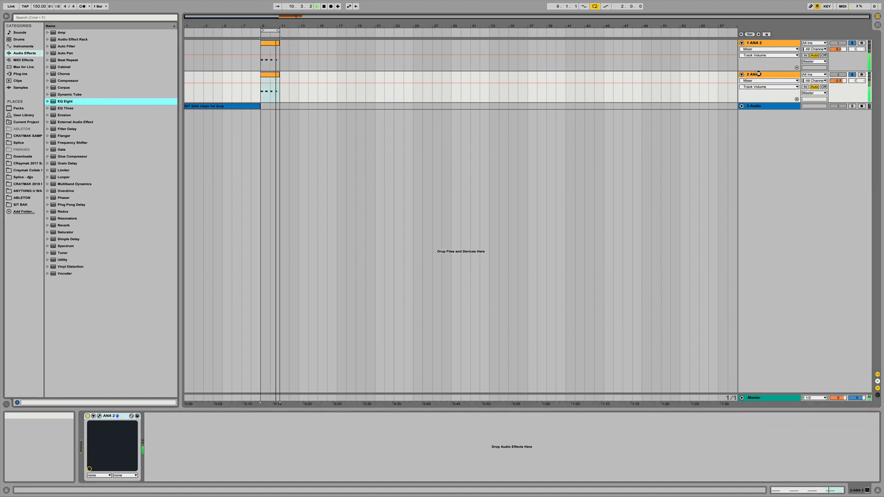
key("Return")
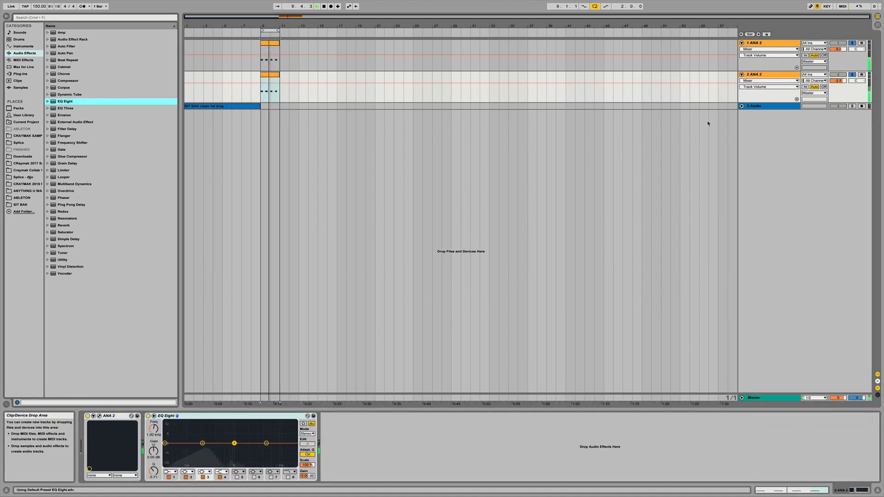
left_click(853, 74)
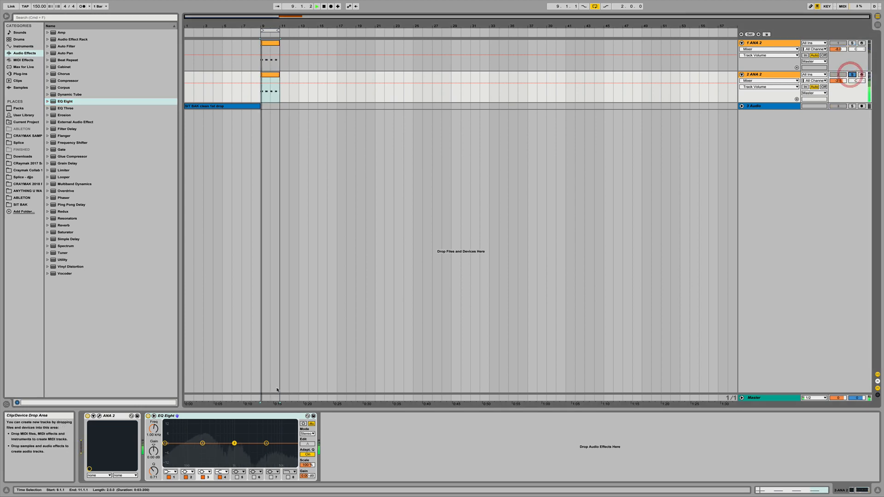
Remove the second track's lows in EQ Eight with low-cut filter 1 at about 461 Hz and low-cut filter 5 at about 257 Hz.
left_click(170, 472)
left_click(173, 433)
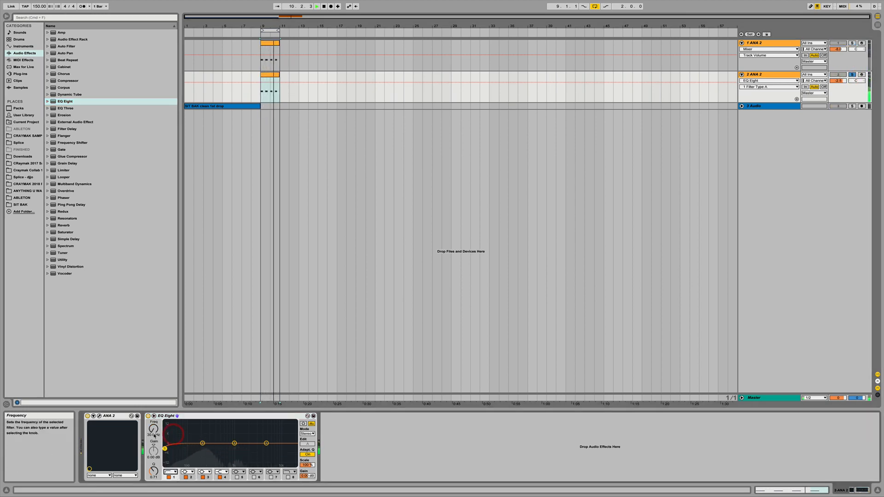
left_click_drag(154, 435, 154, 411)
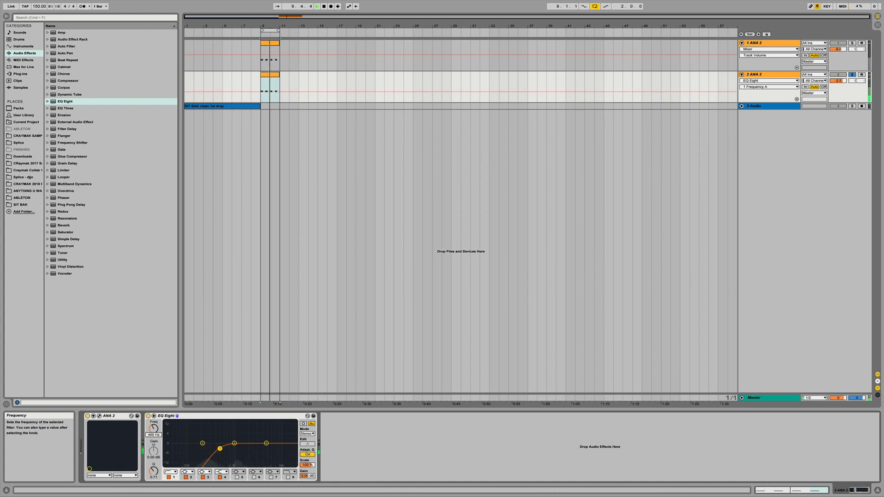
left_click(237, 477)
left_click(238, 472)
left_click(236, 430)
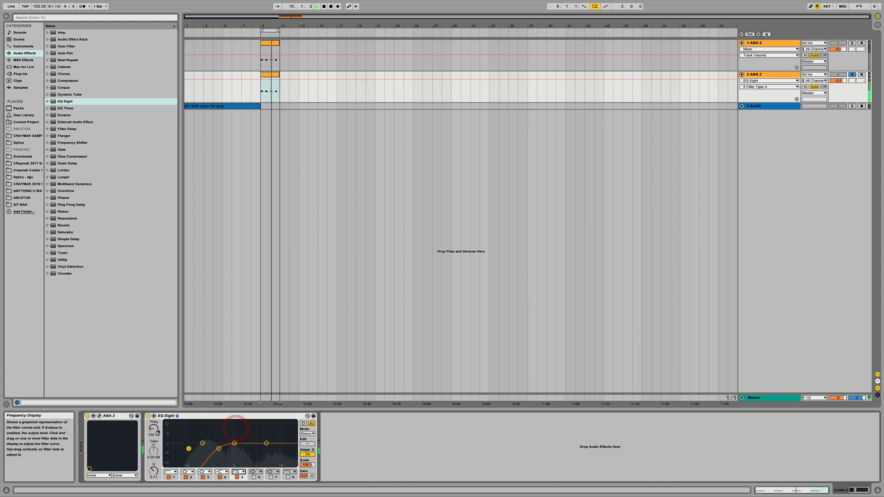
left_click_drag(154, 429, 154, 422)
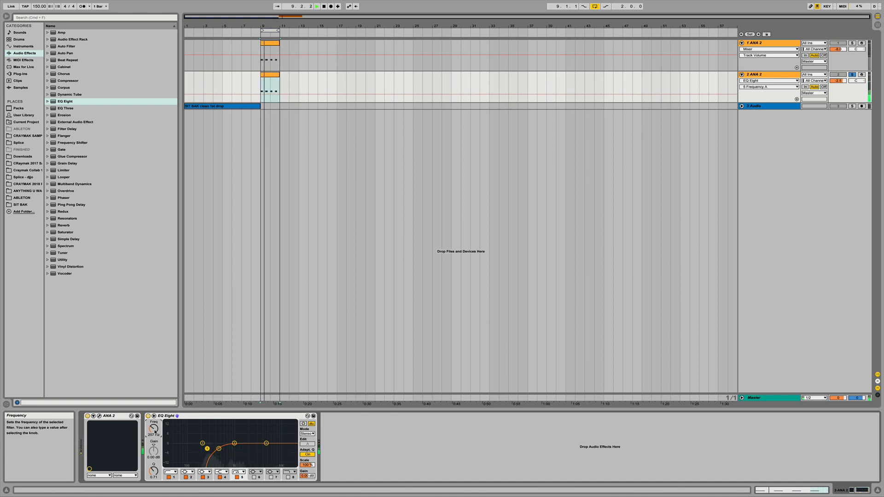
Solo the first ANA 2 track as well and rebalance the second track's volume against it.
left_click(853, 43)
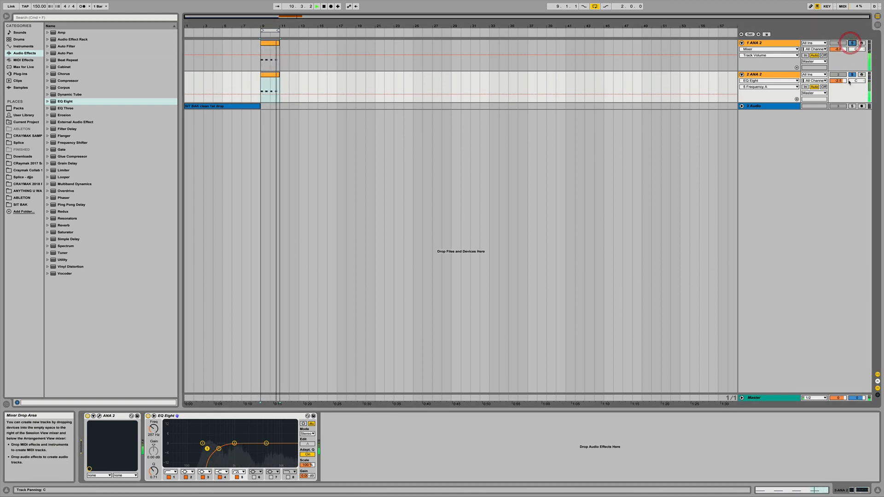
left_click_drag(842, 82, 842, 79)
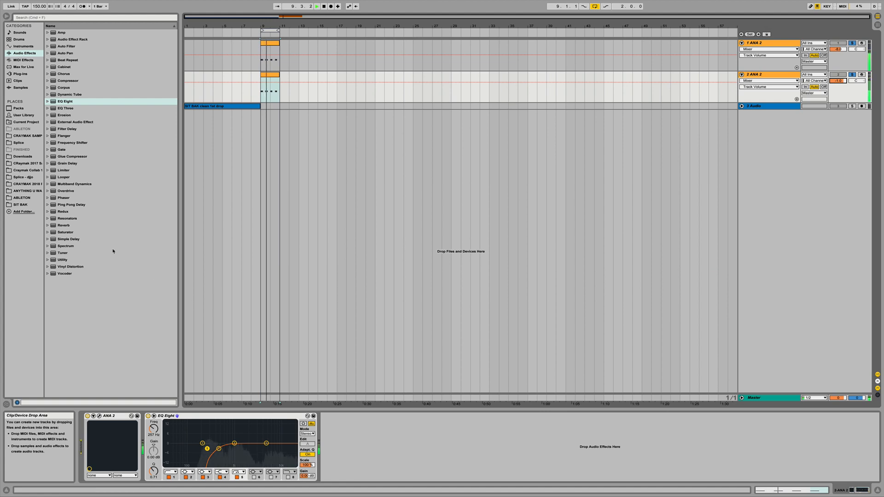
left_click_drag(843, 79, 843, 88)
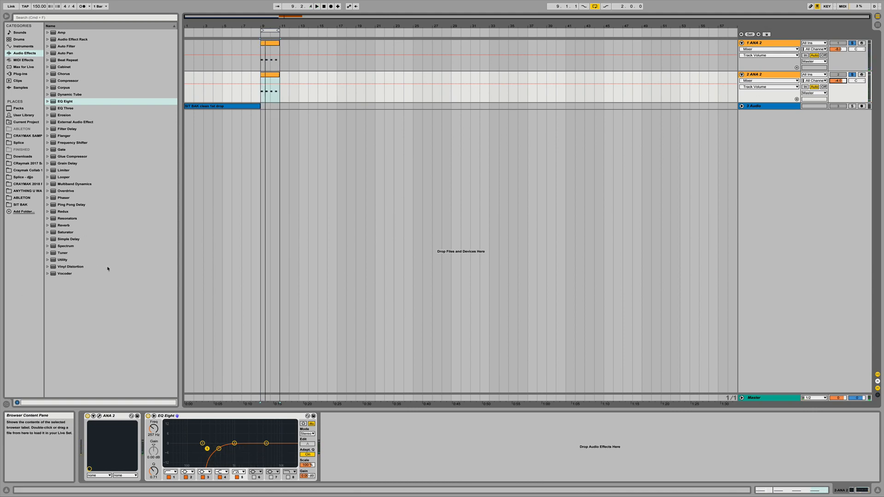
Insert the Utility preset Phase Invert Right between ANA 2 and EQ Eight on the second track, then raise that track's volume slightly.
left_click(47, 260)
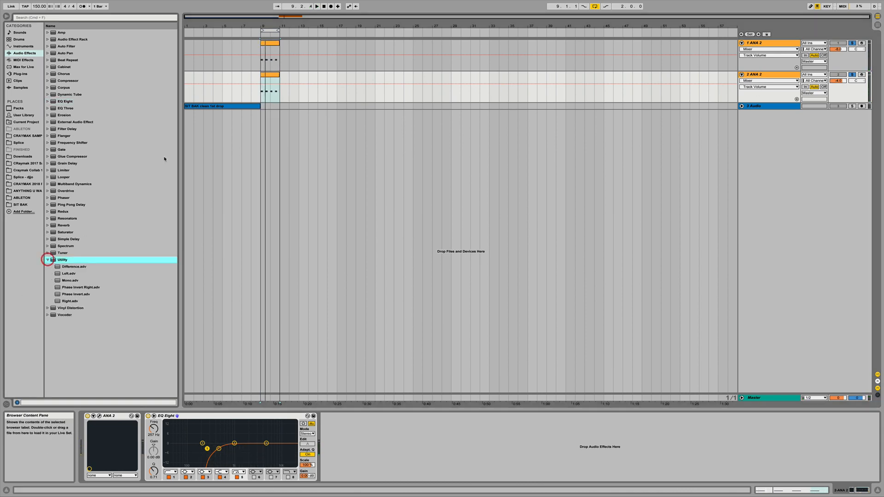
left_click(90, 287)
left_click_drag(337, 456, 144, 457)
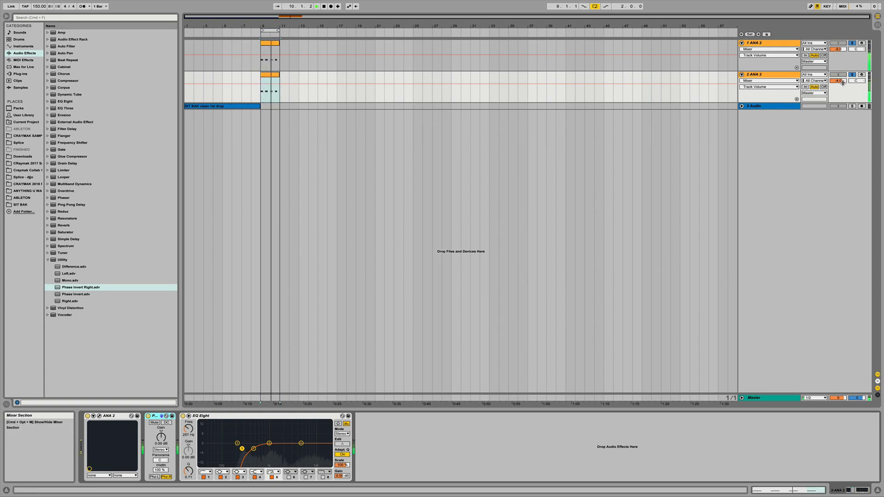
left_click_drag(838, 81, 838, 76)
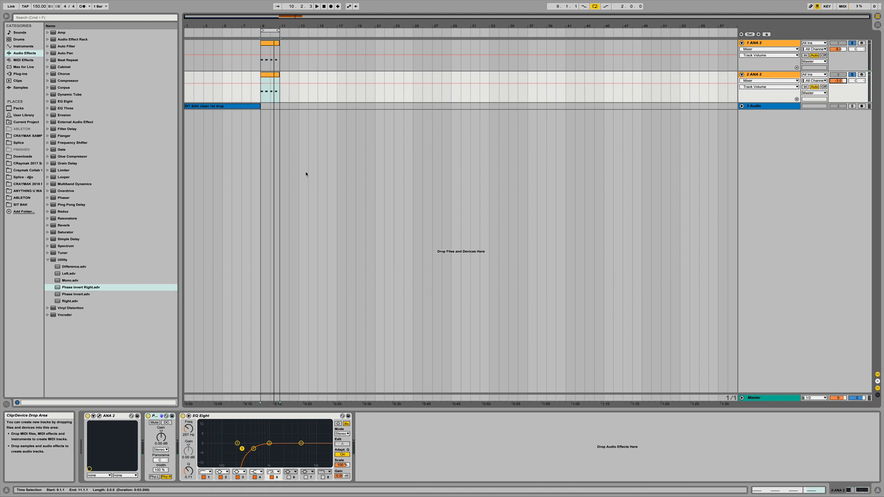
Fold the second ANA 2 track in the arrangement.
left_click_drag(263, 26, 263, 95)
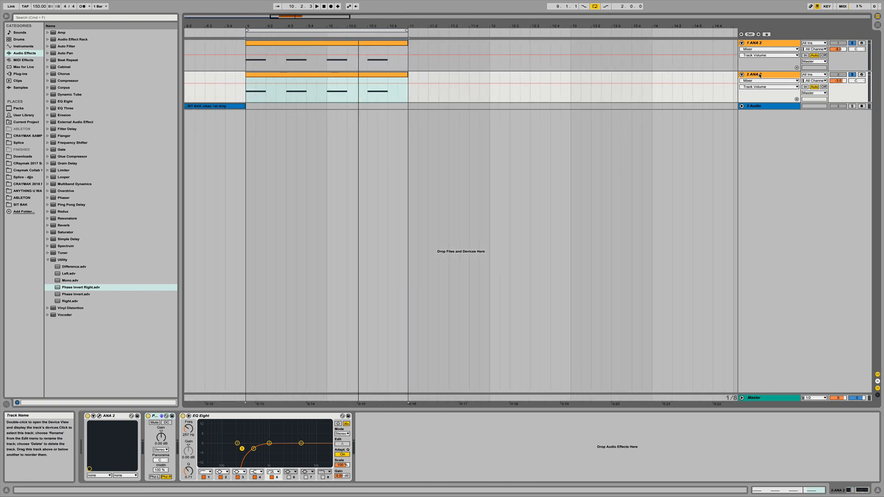
left_click(742, 74)
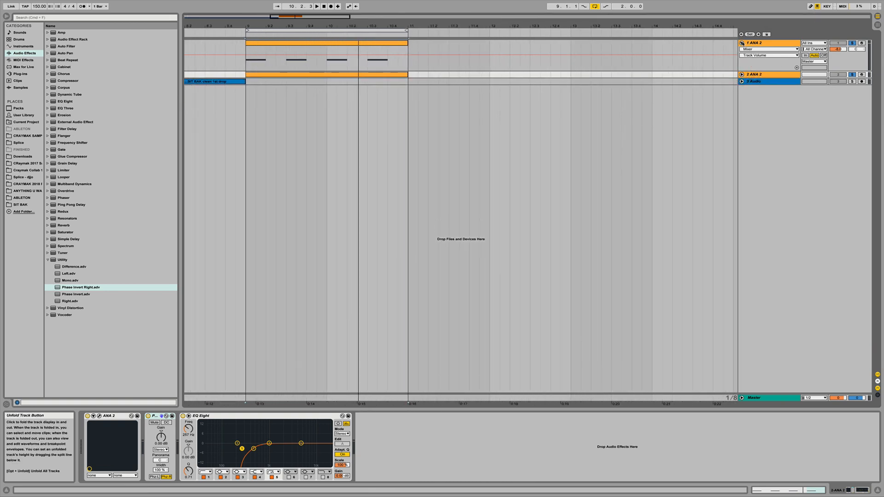